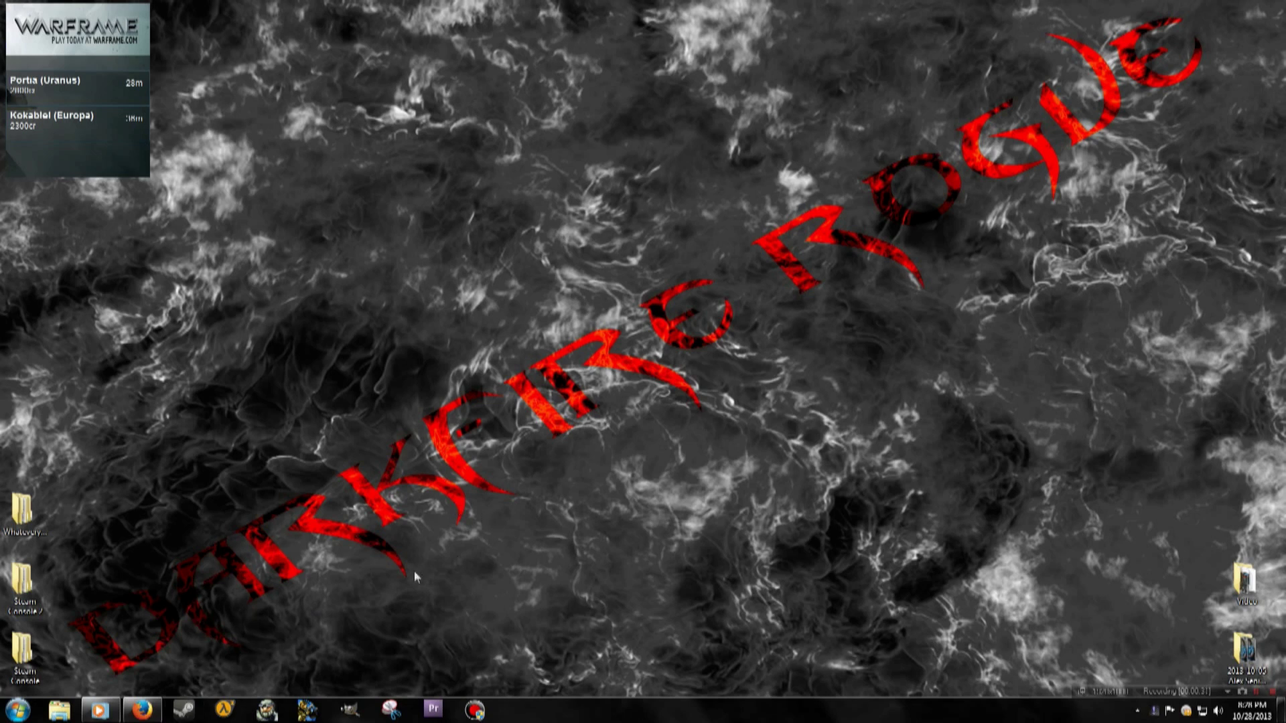
Step: Launch cmd and run ipconfig to read the PC's IPv4 address and 192.168.1.1 gateway
left_click(142, 710)
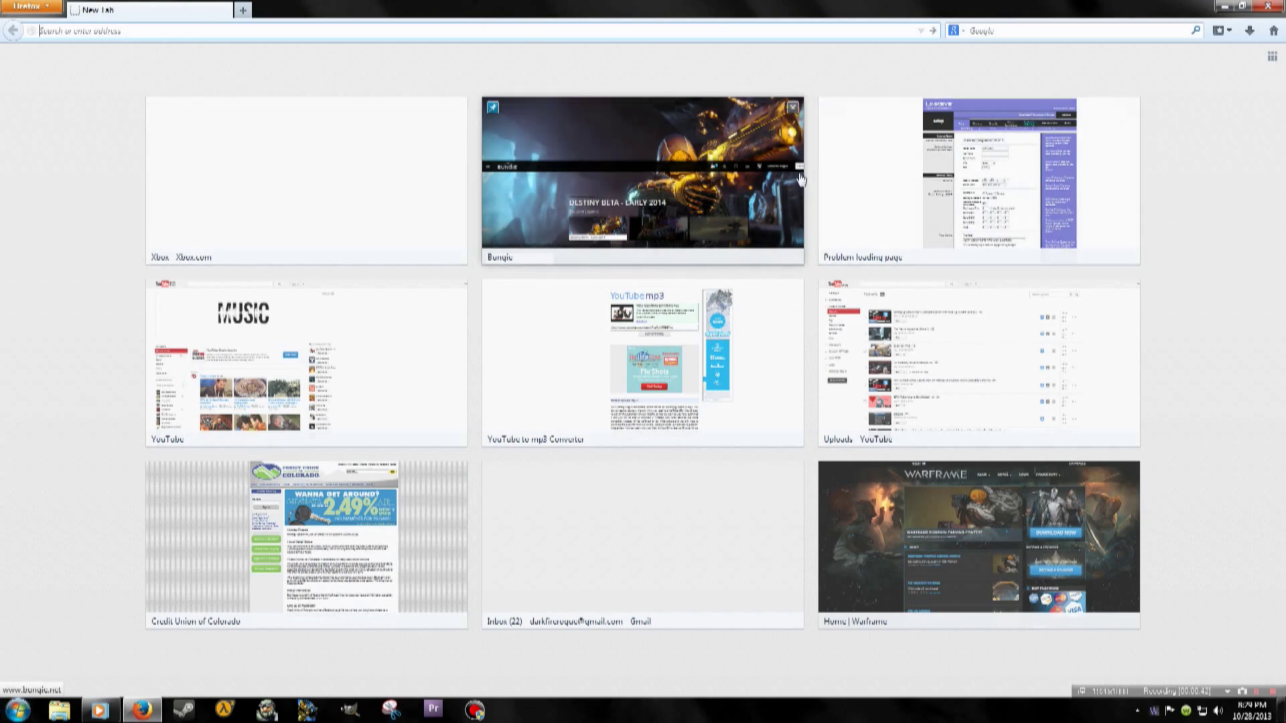
left_click(1223, 8)
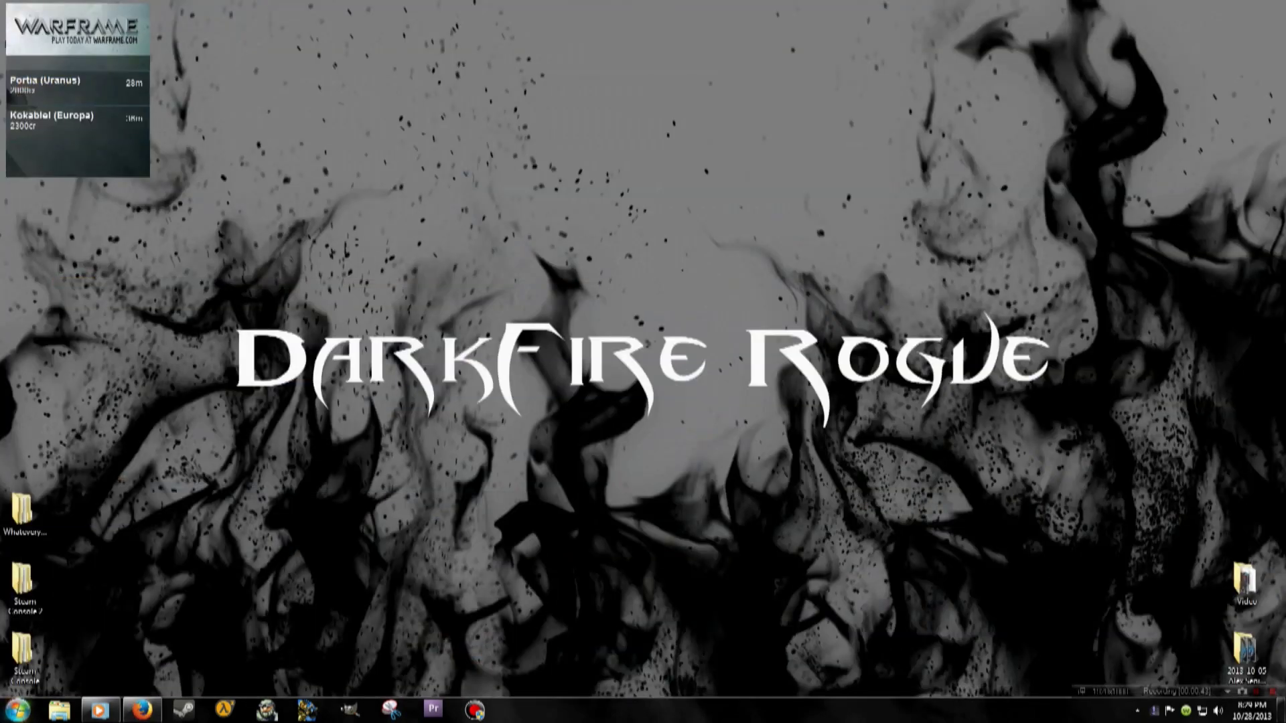
key("super")
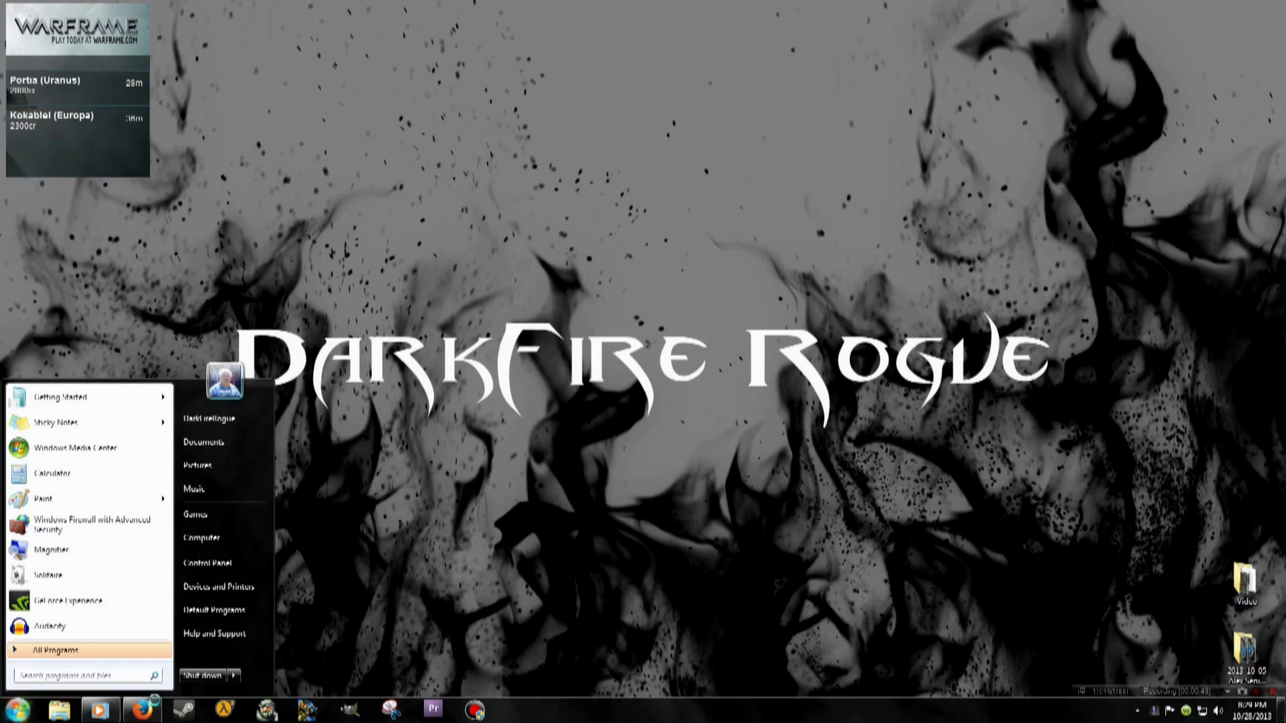
type("cmd")
key("Return")
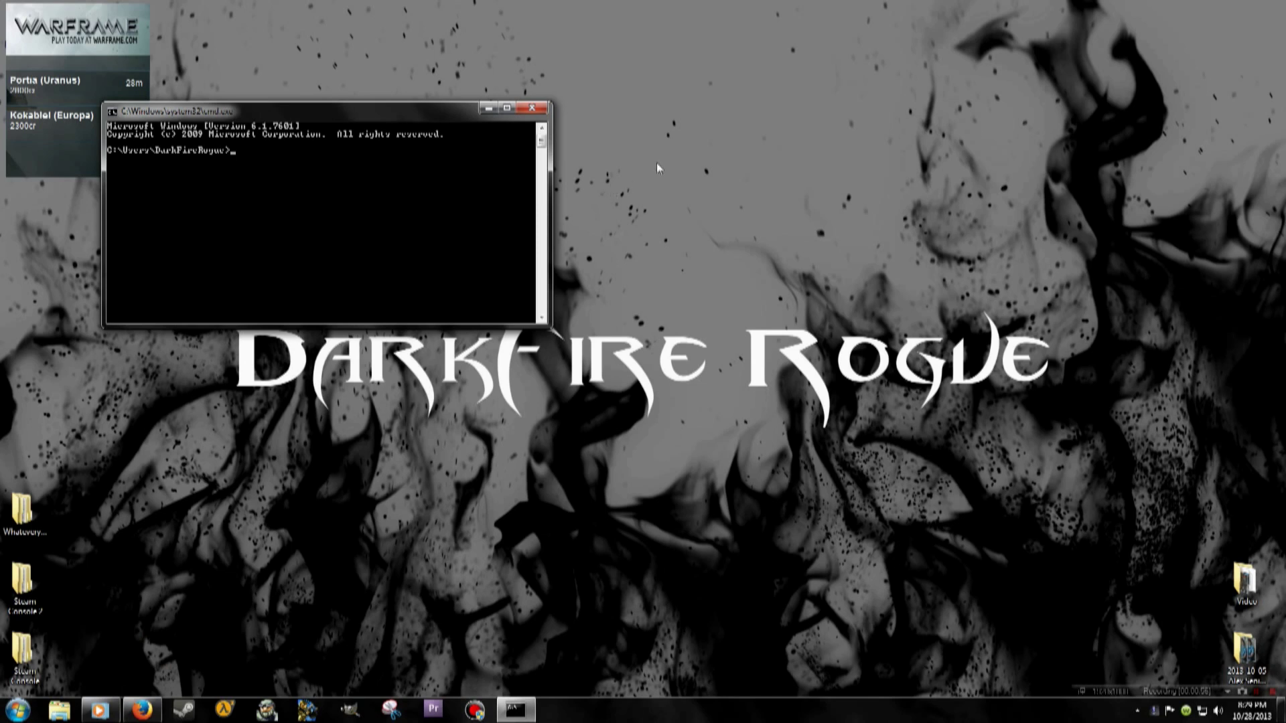
type("ipconfig")
key("Return")
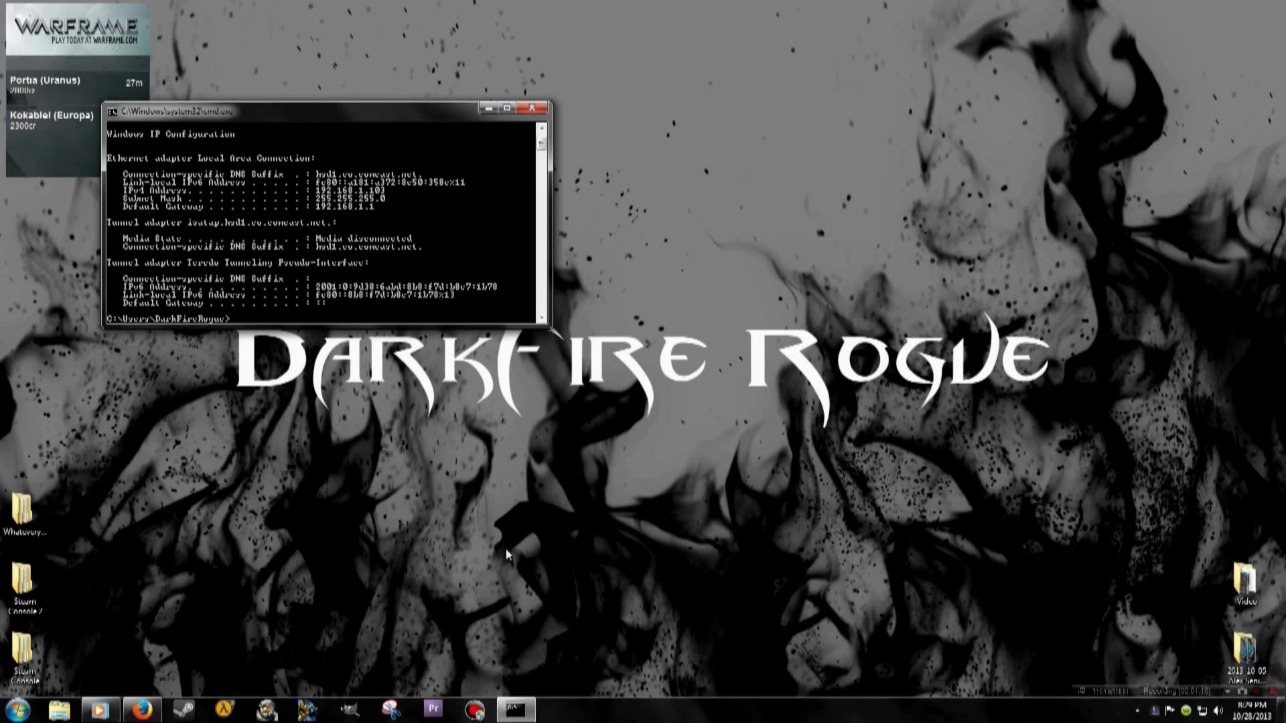
left_click(152, 709)
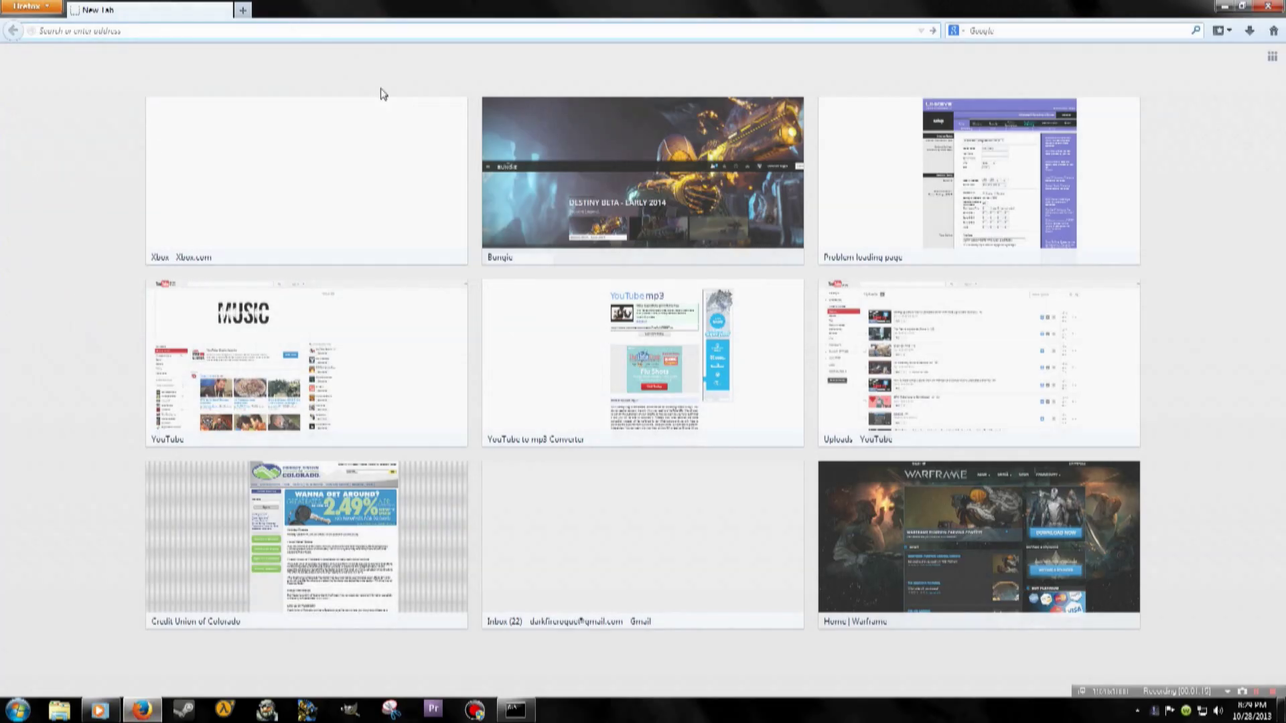
Step: Browse to the router at 192.168.1.1 and log in with the router password
type("192.10")
key("BackSpace")
type("68")
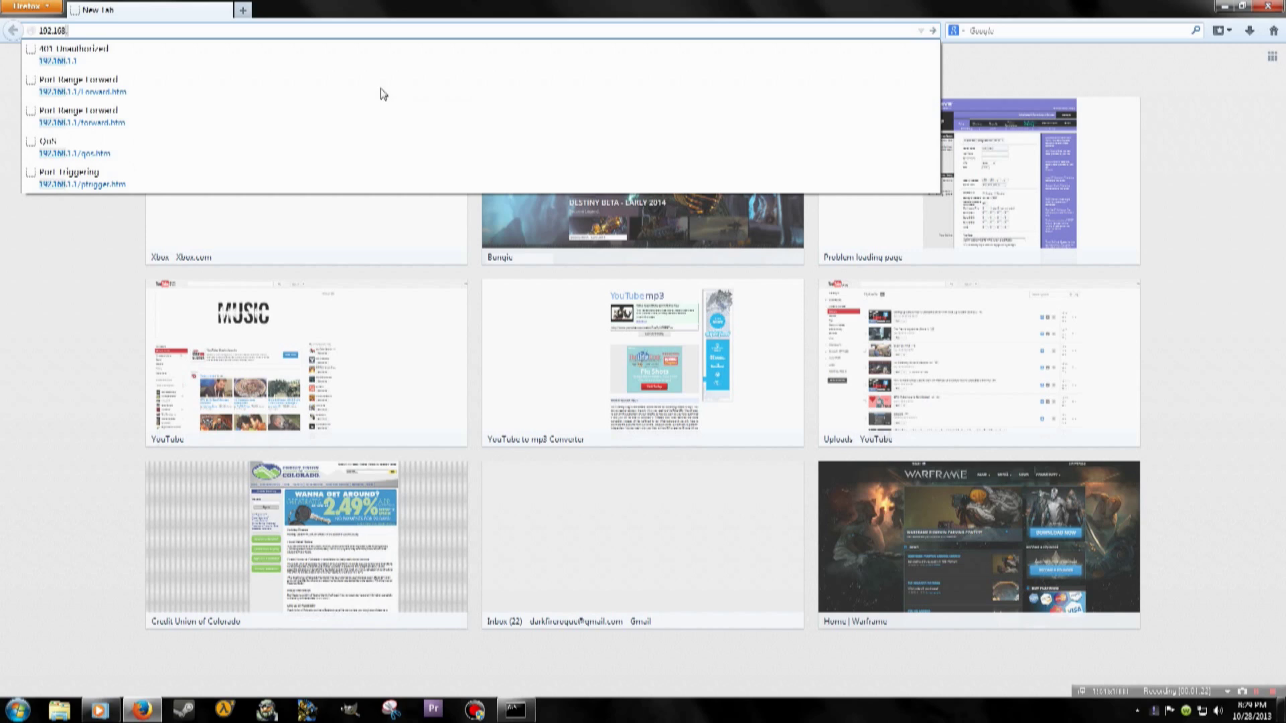
type(".1.1")
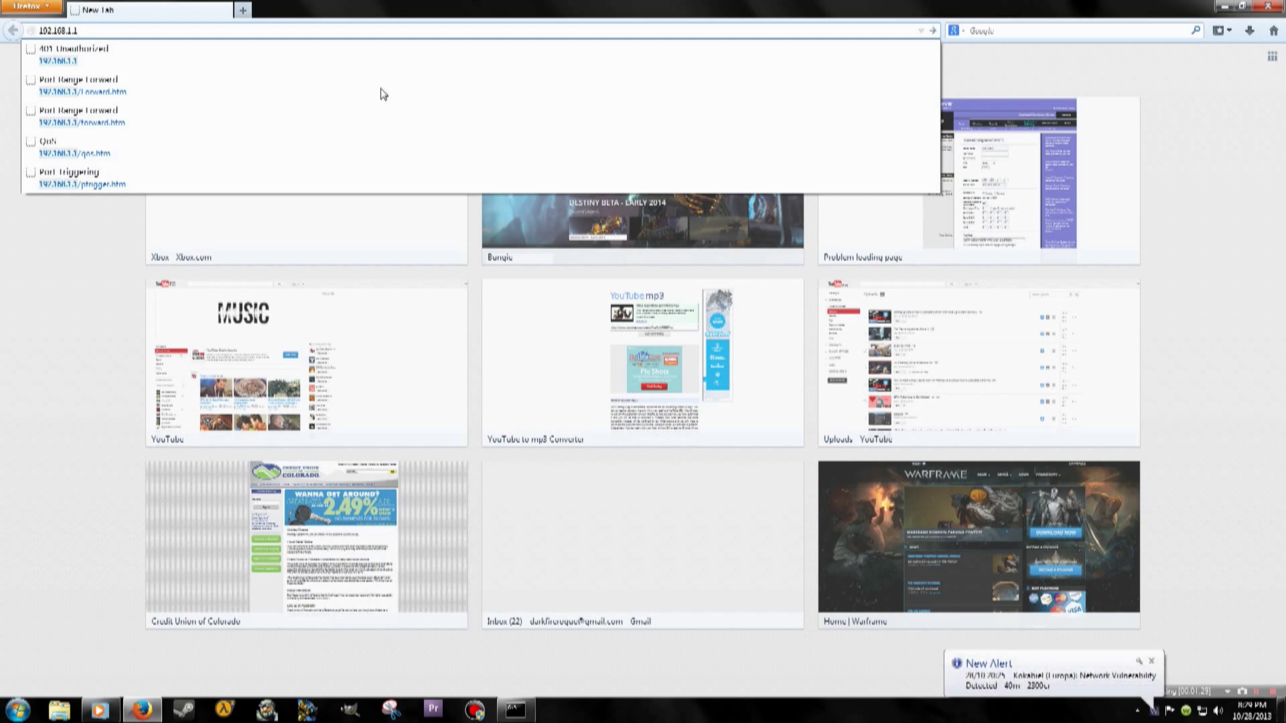
key("Return")
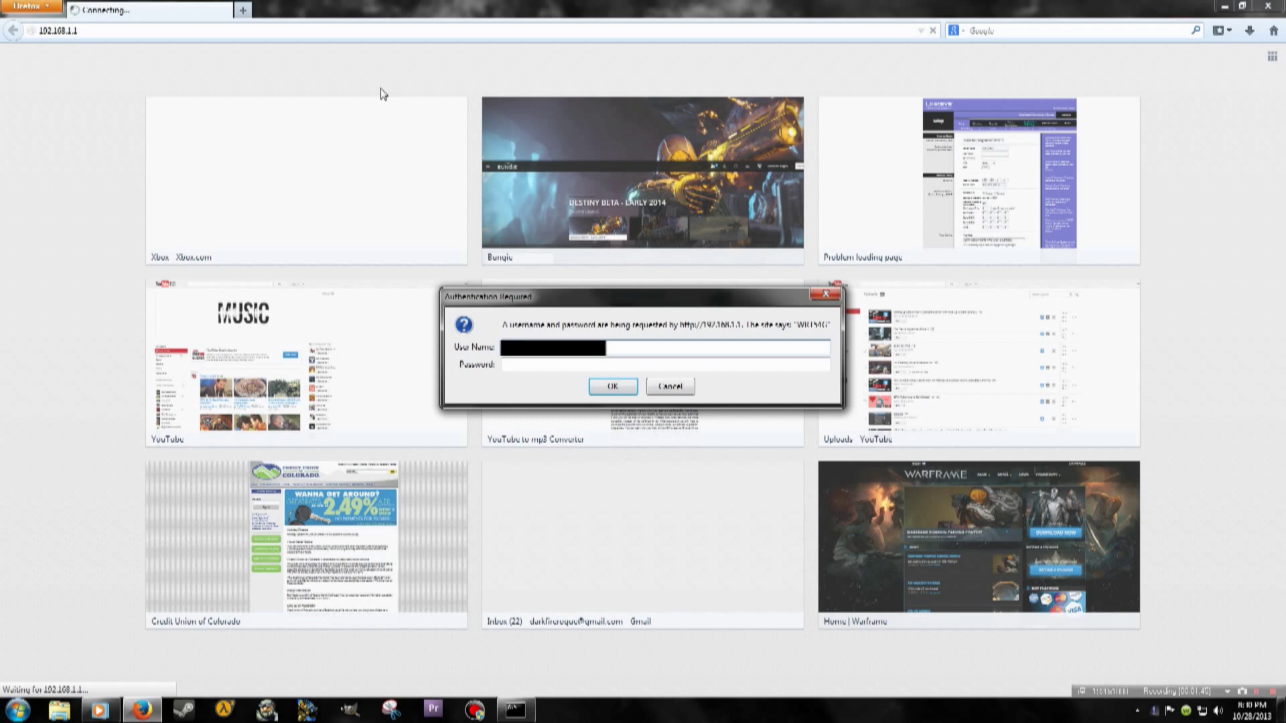
key("Tab")
type("********")
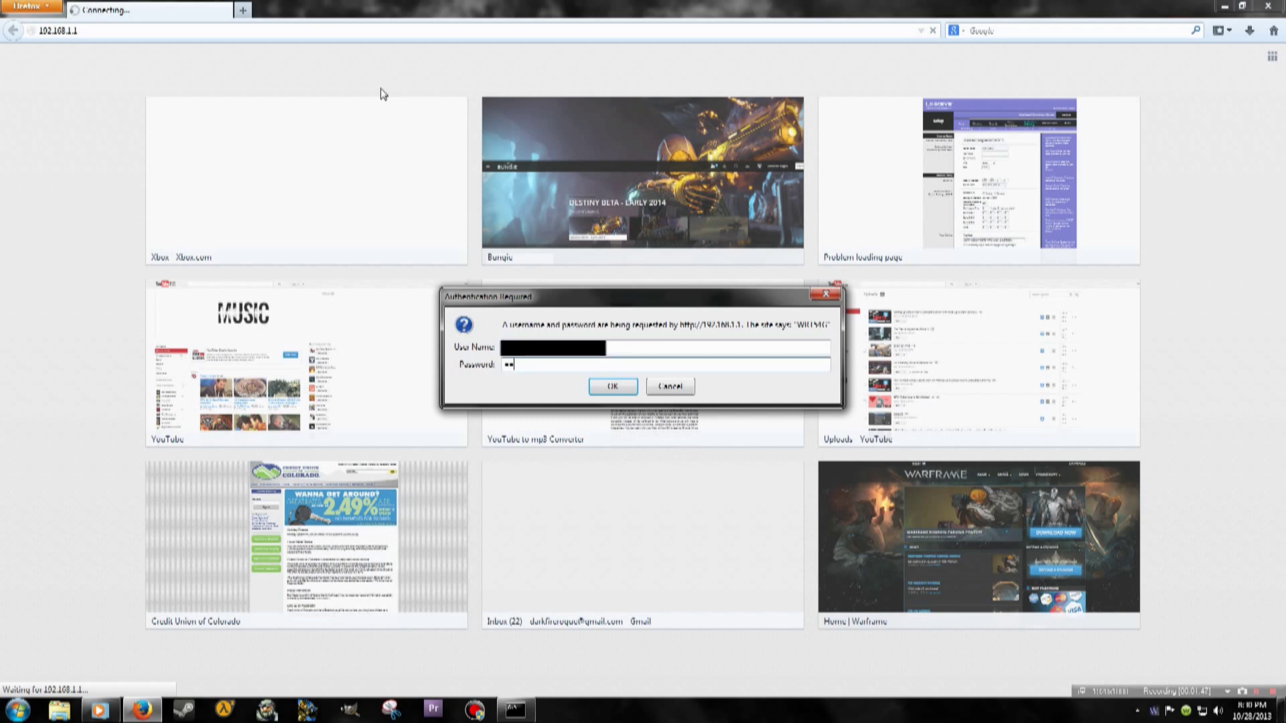
key("Return")
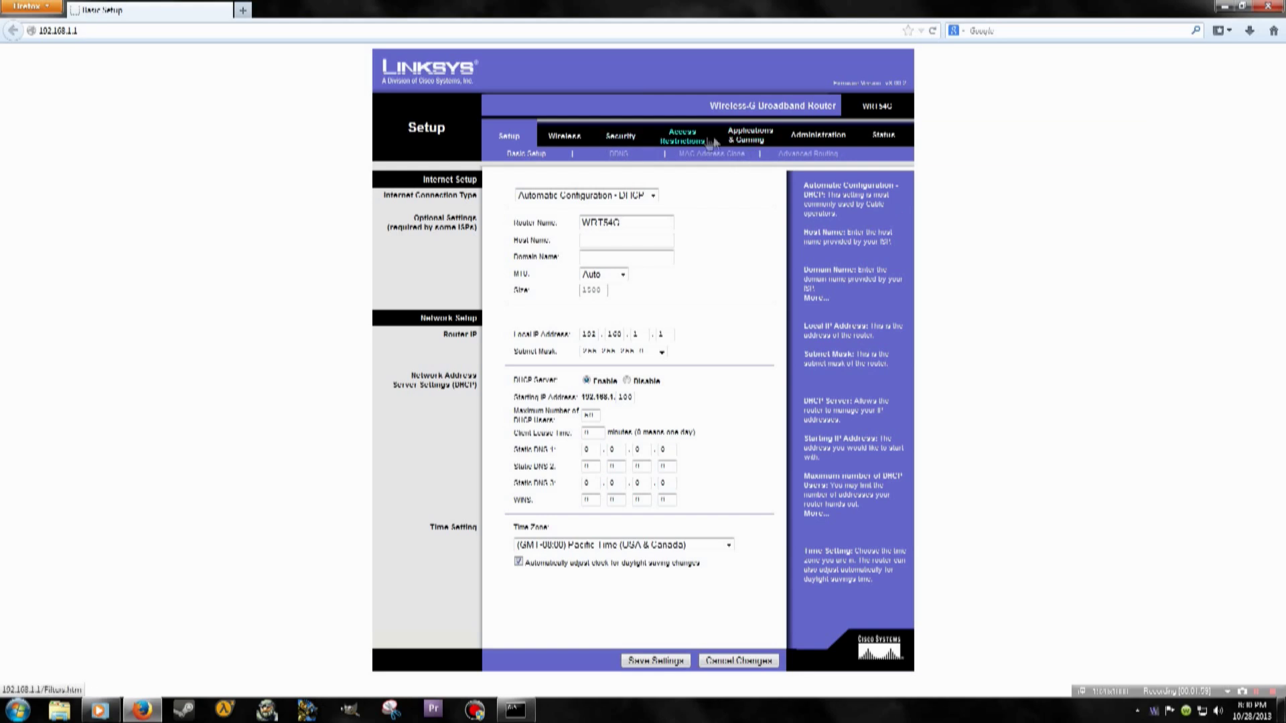
Step: Open Port Range Forward and inspect the last row's Valve entry: start port 27000, protocol Both
left_click(752, 143)
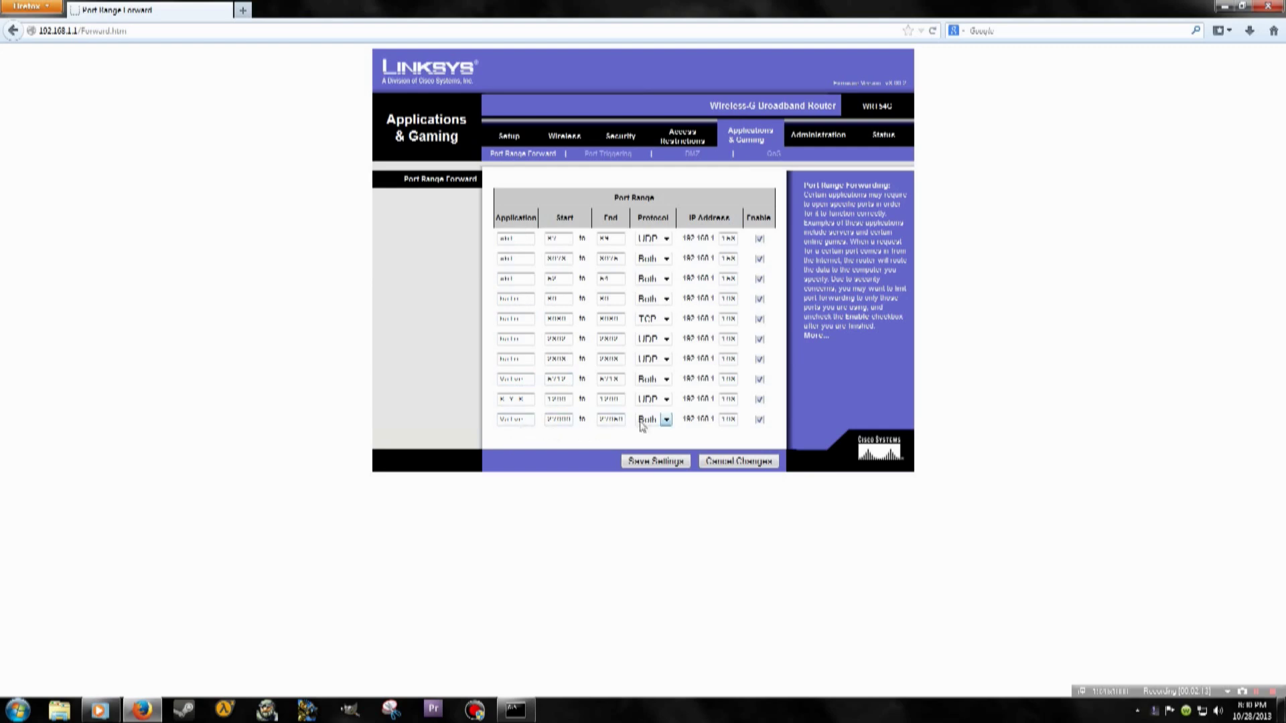
left_click(666, 419)
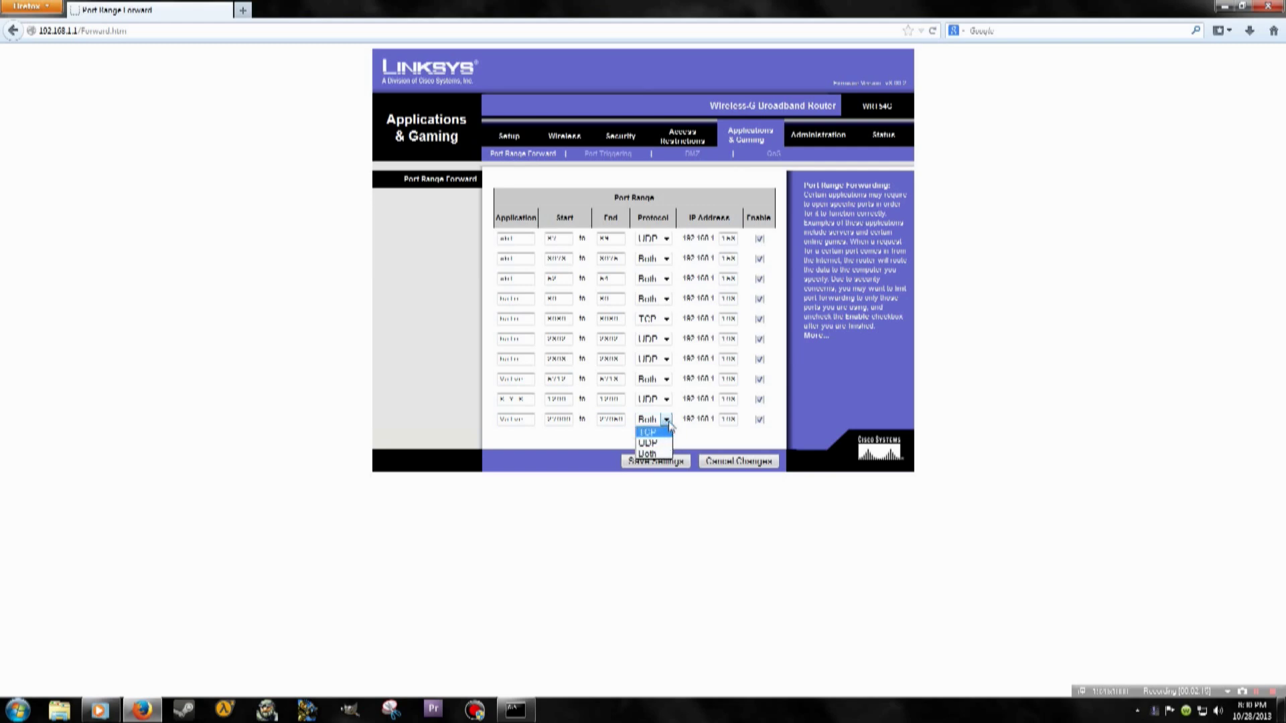
left_click(668, 422)
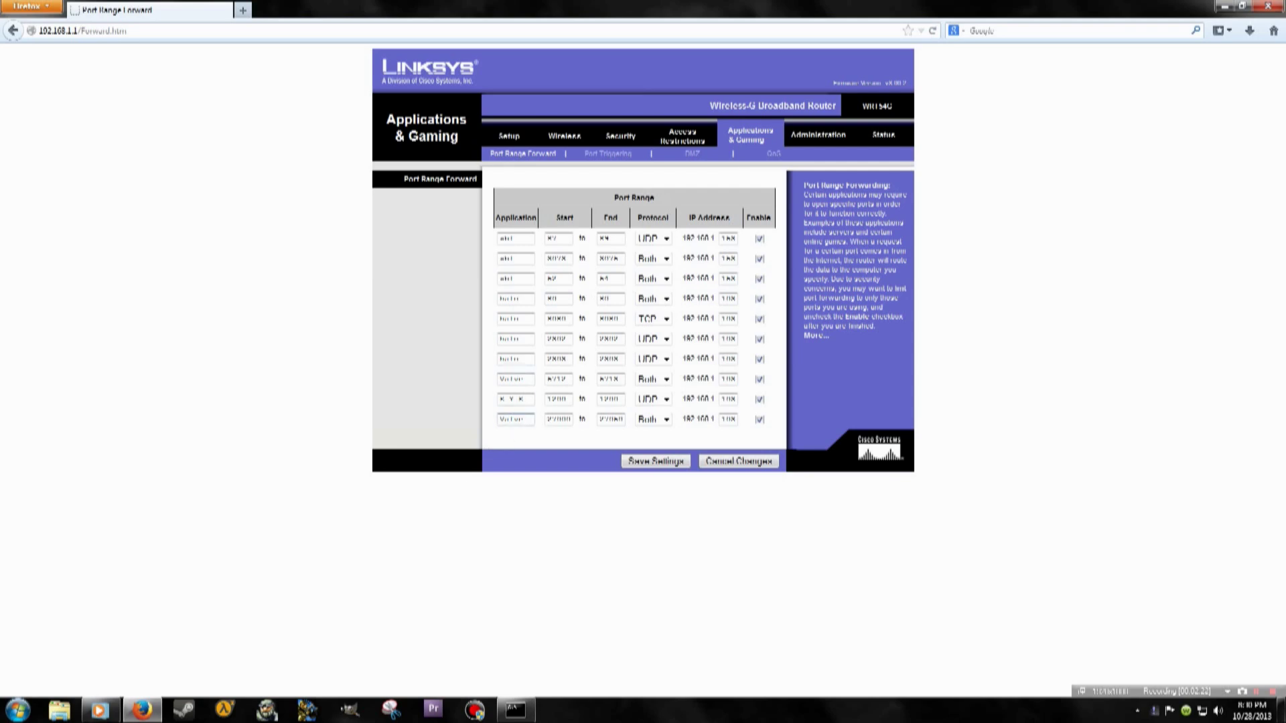
double_click(524, 419)
left_click(548, 420)
left_click(666, 419)
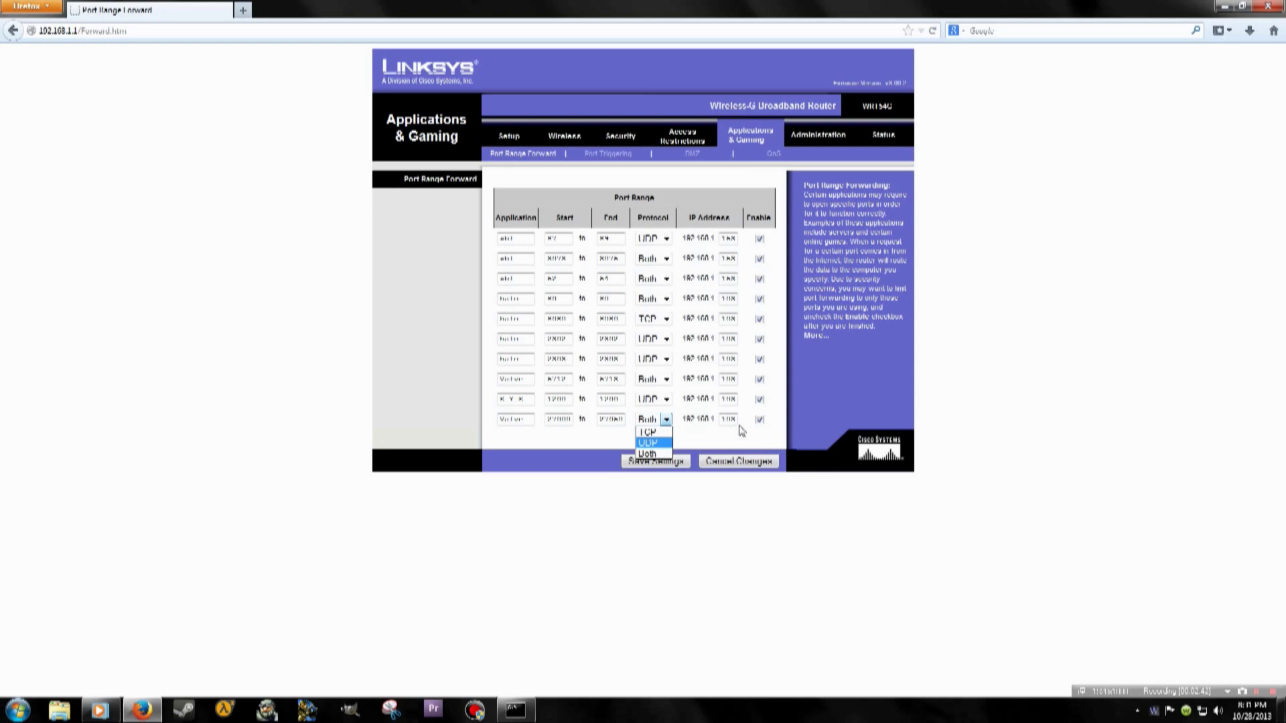
left_click(515, 709)
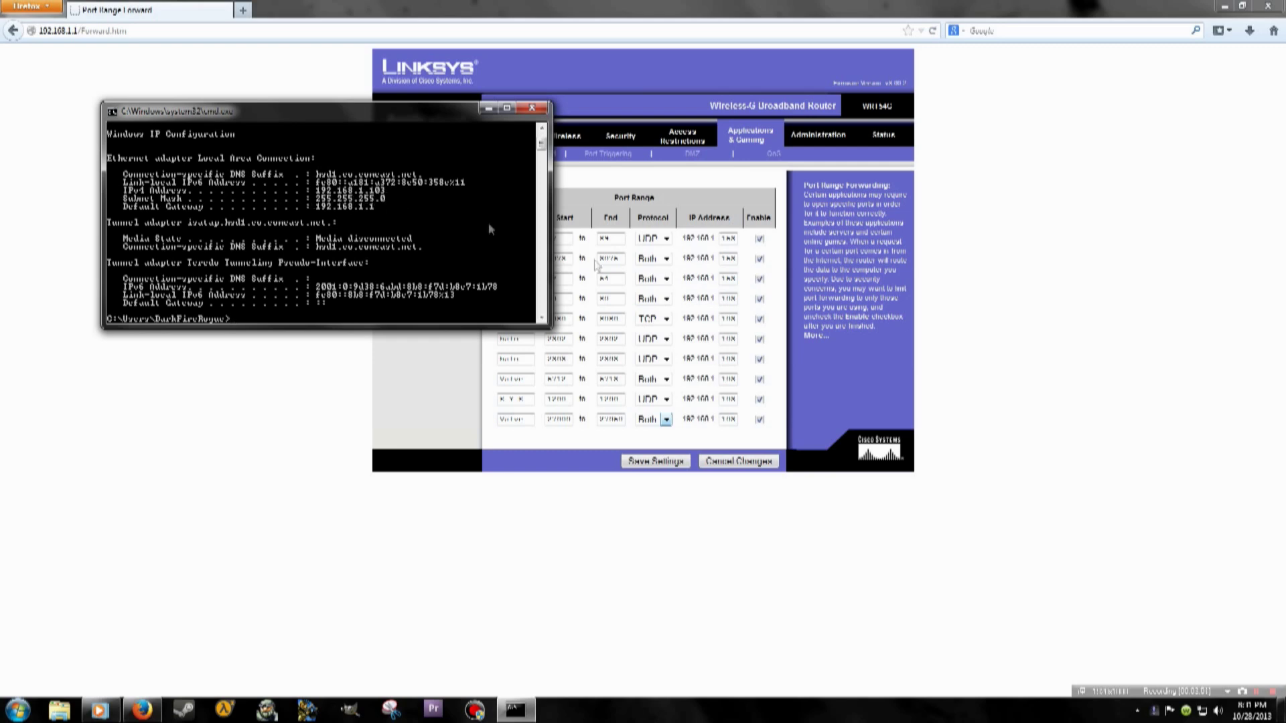
Step: Point the Valve forwarding row to the PC's address ending in 101, then close cmd
left_click(690, 422)
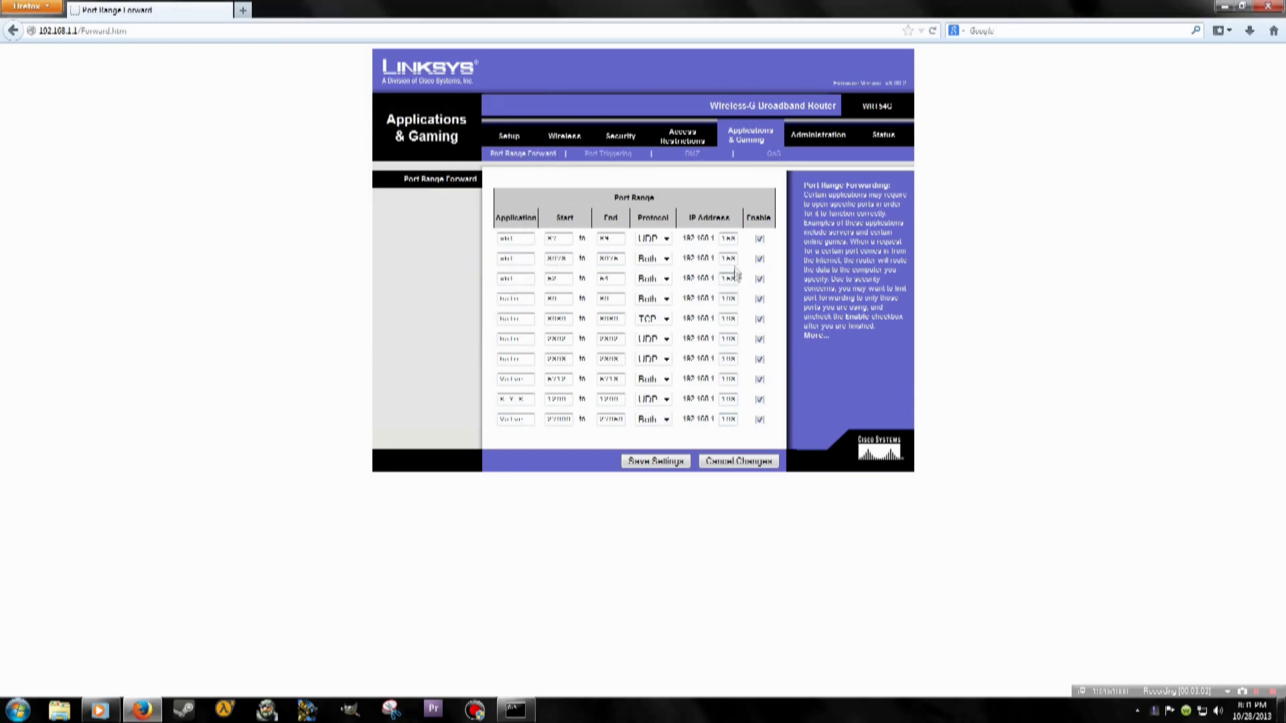
left_click(731, 419)
left_click(517, 710)
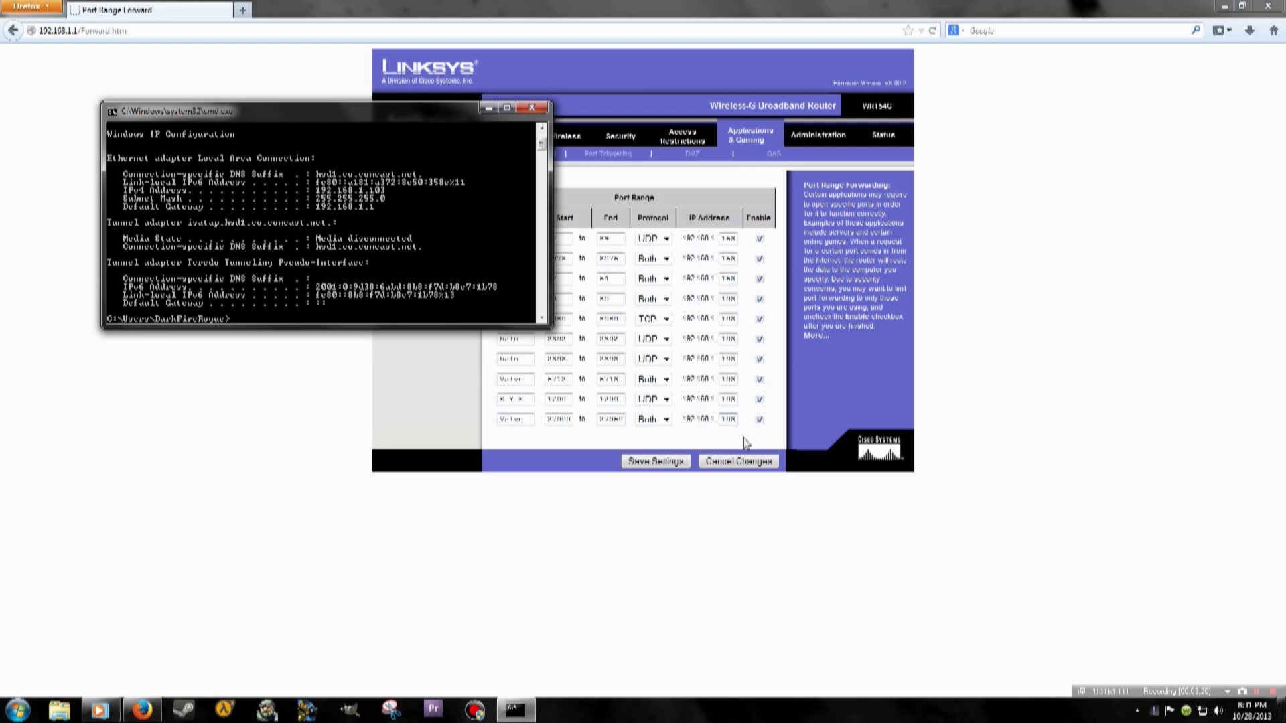
left_click(726, 421)
left_click(727, 420)
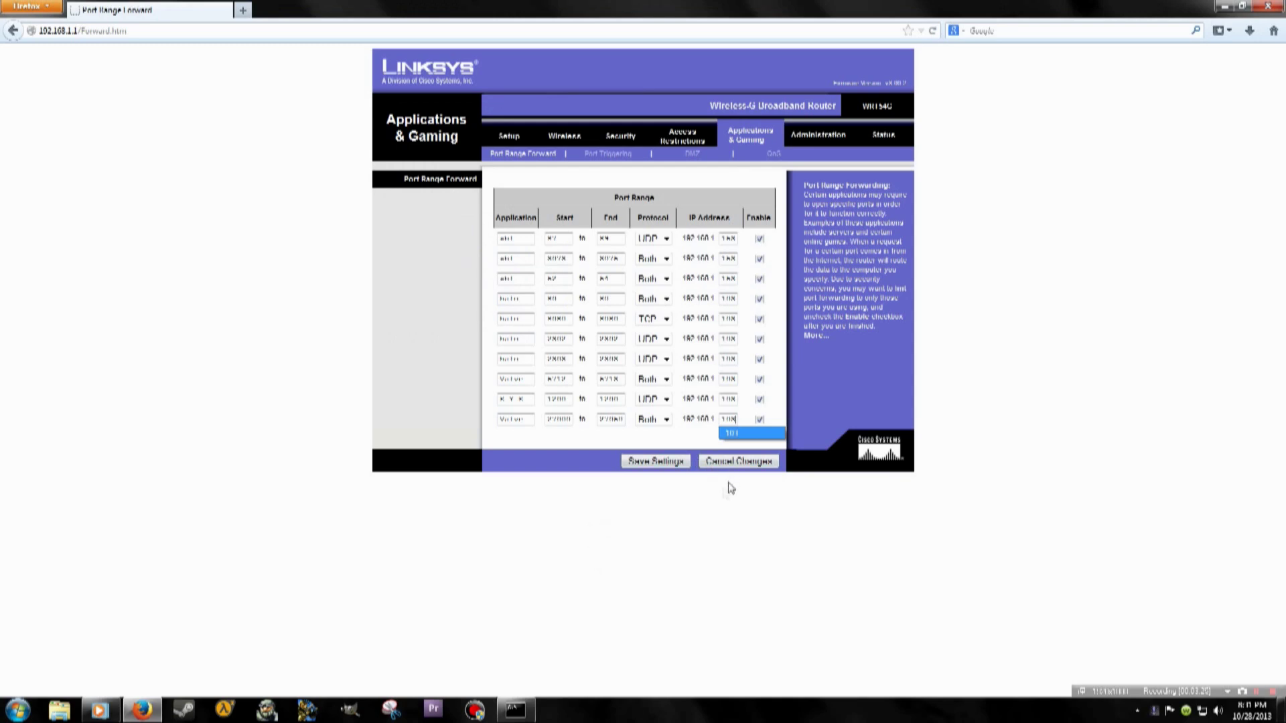
left_click(588, 486)
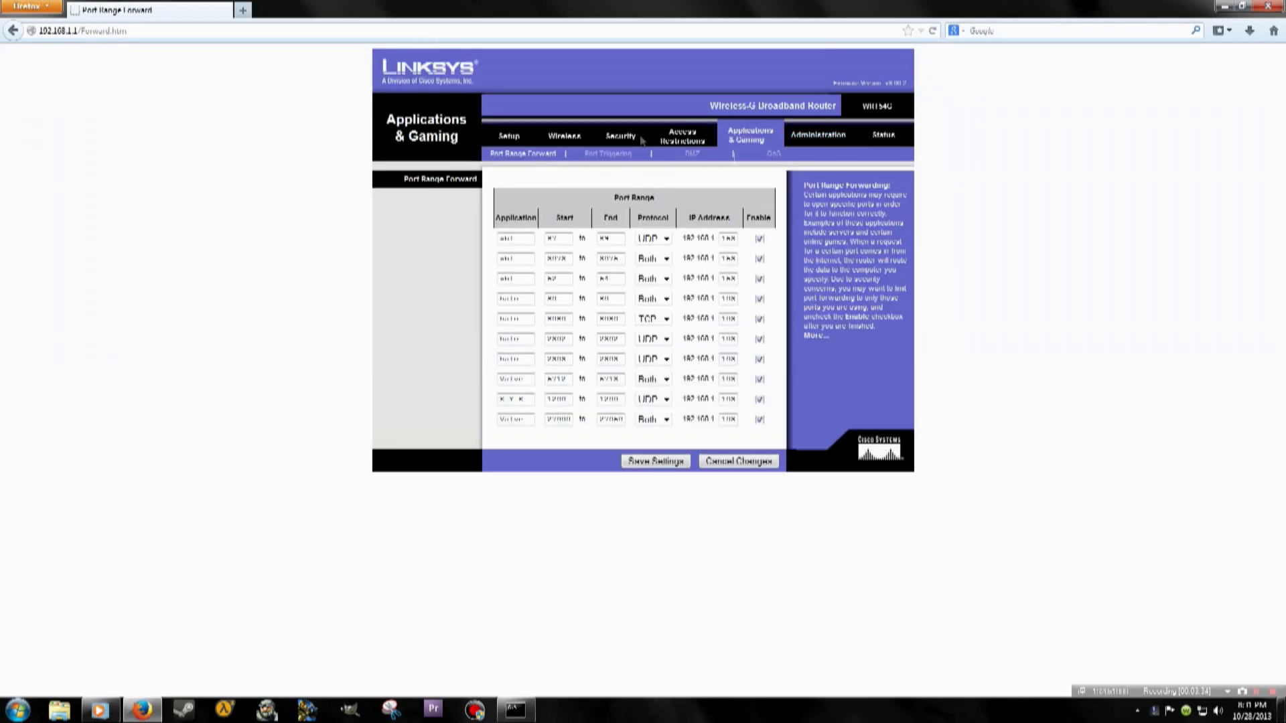
left_click(1269, 5)
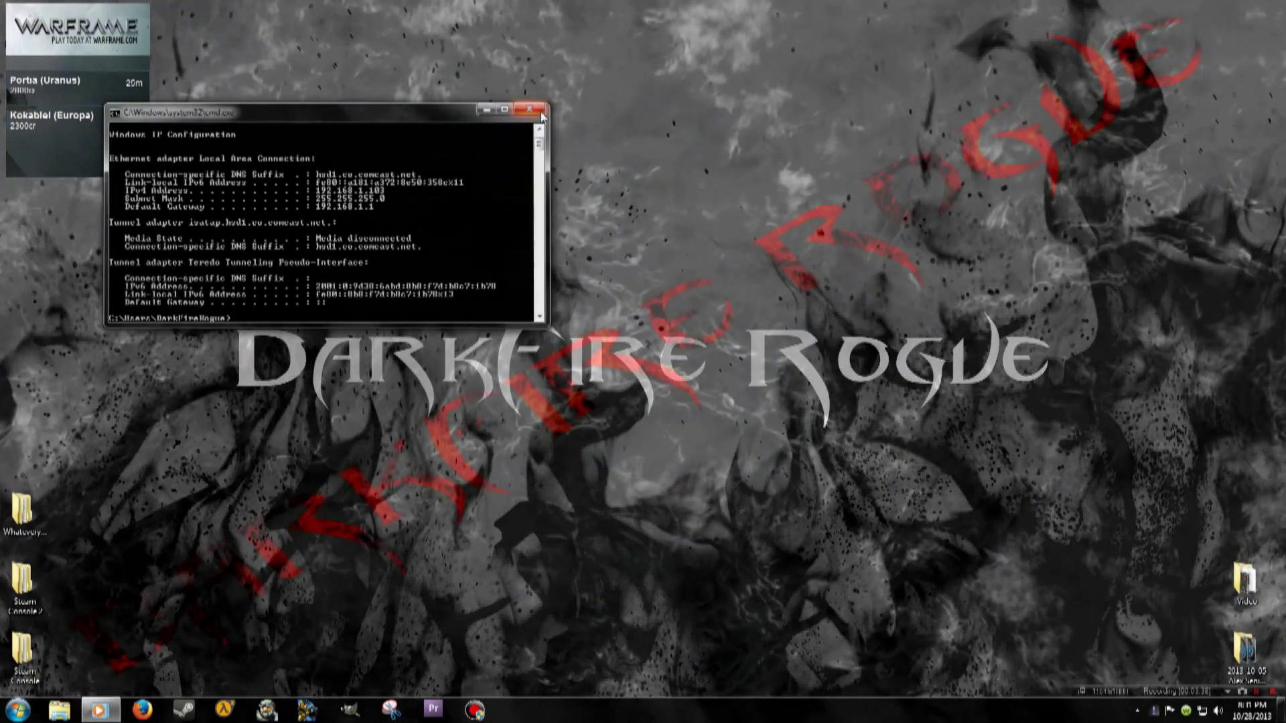
left_click(532, 108)
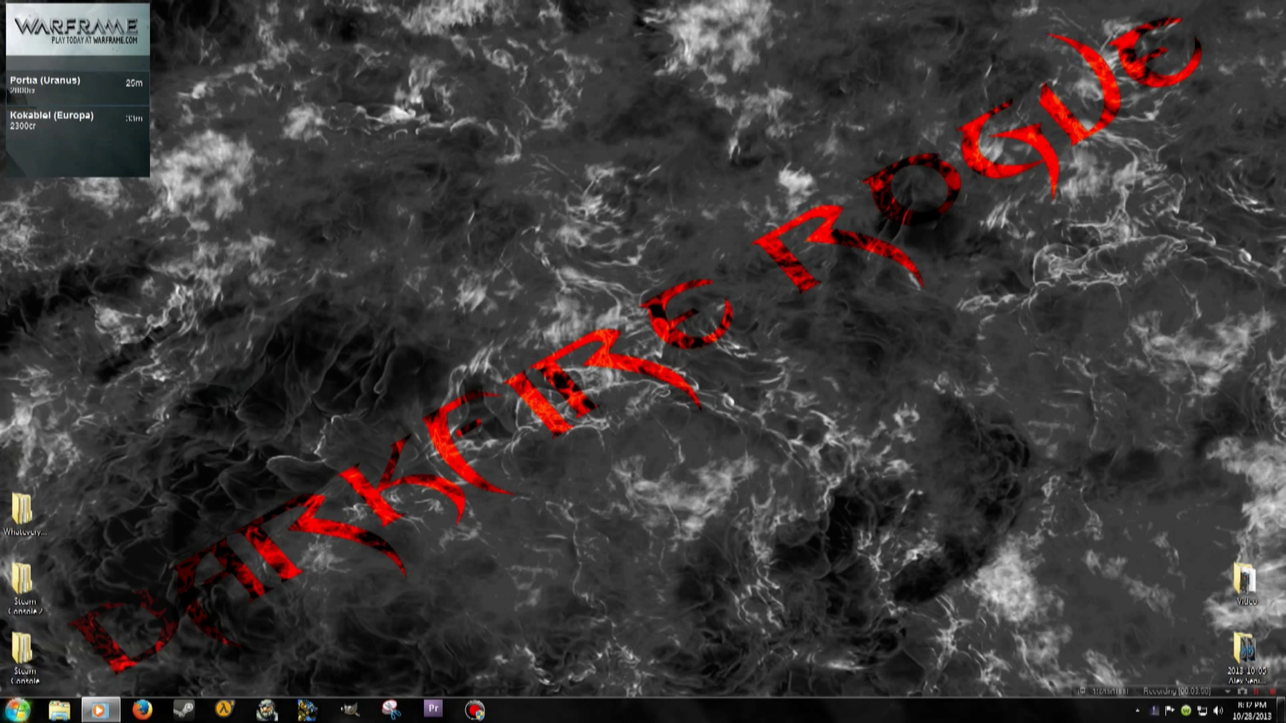
Step: Find Windows Firewall with Advanced Security via a 'firewall' search and run it as administrator
left_click(16, 710)
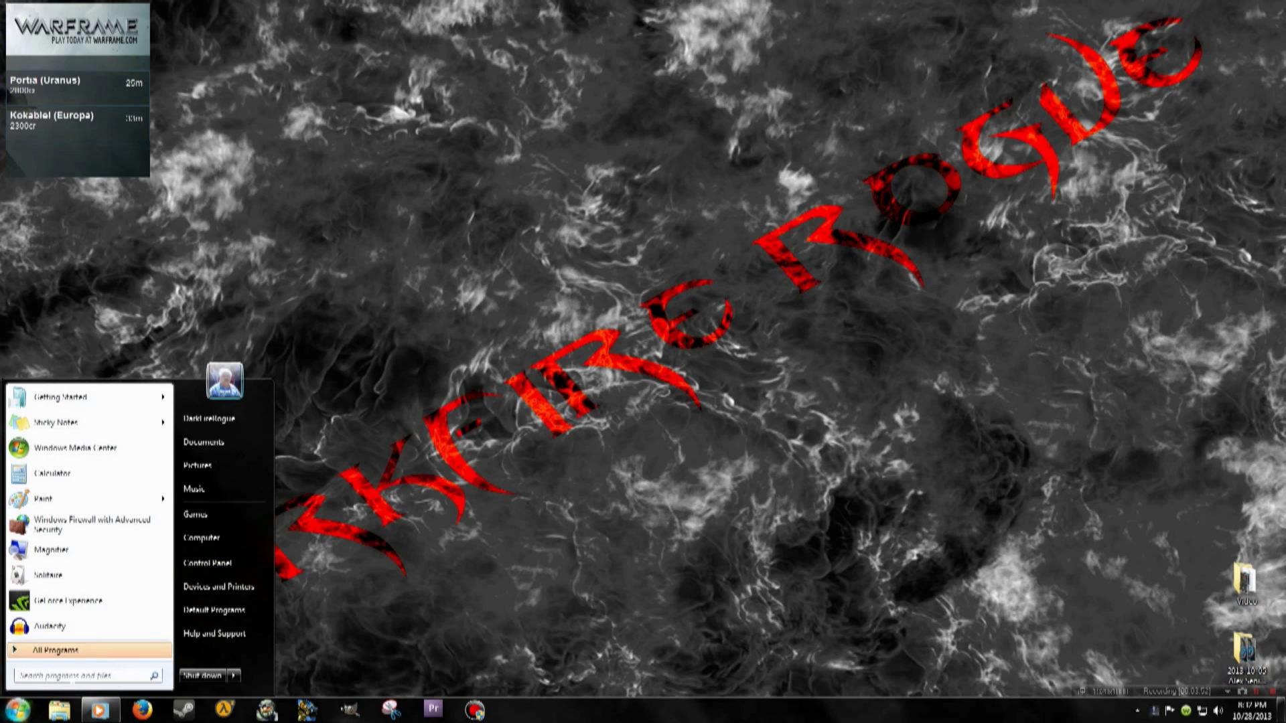
type("firewall")
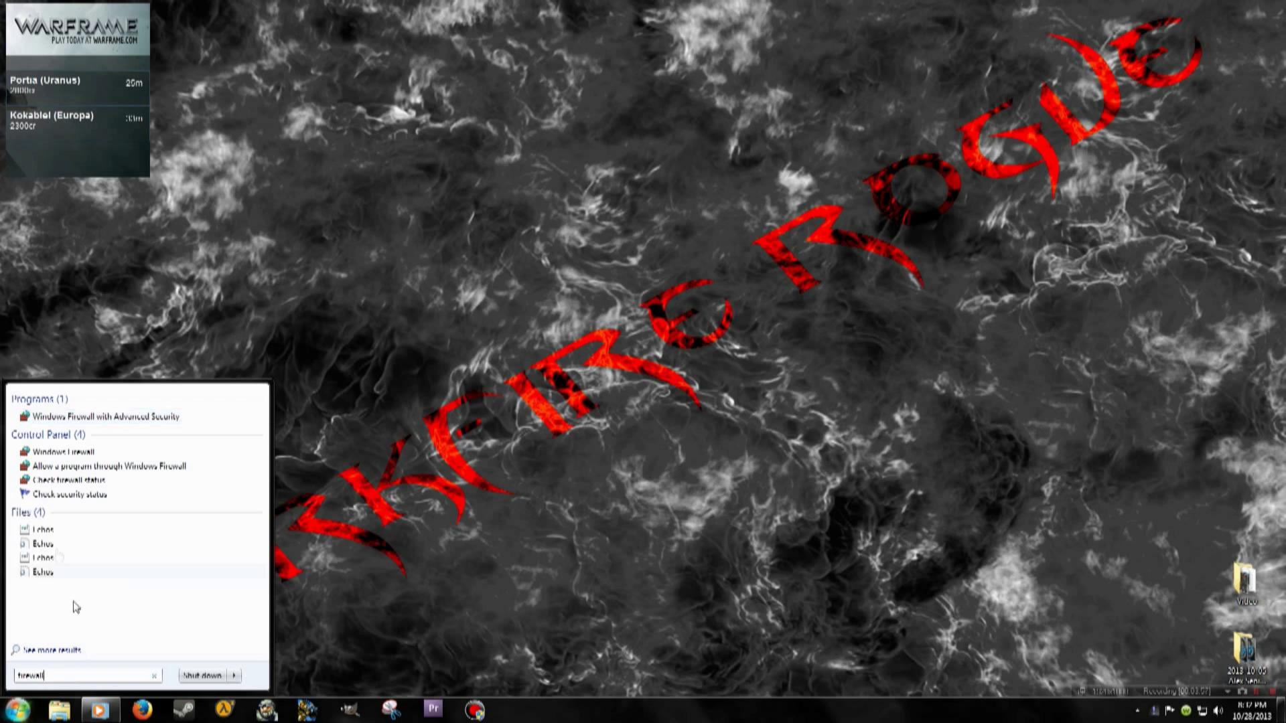
right_click(110, 420)
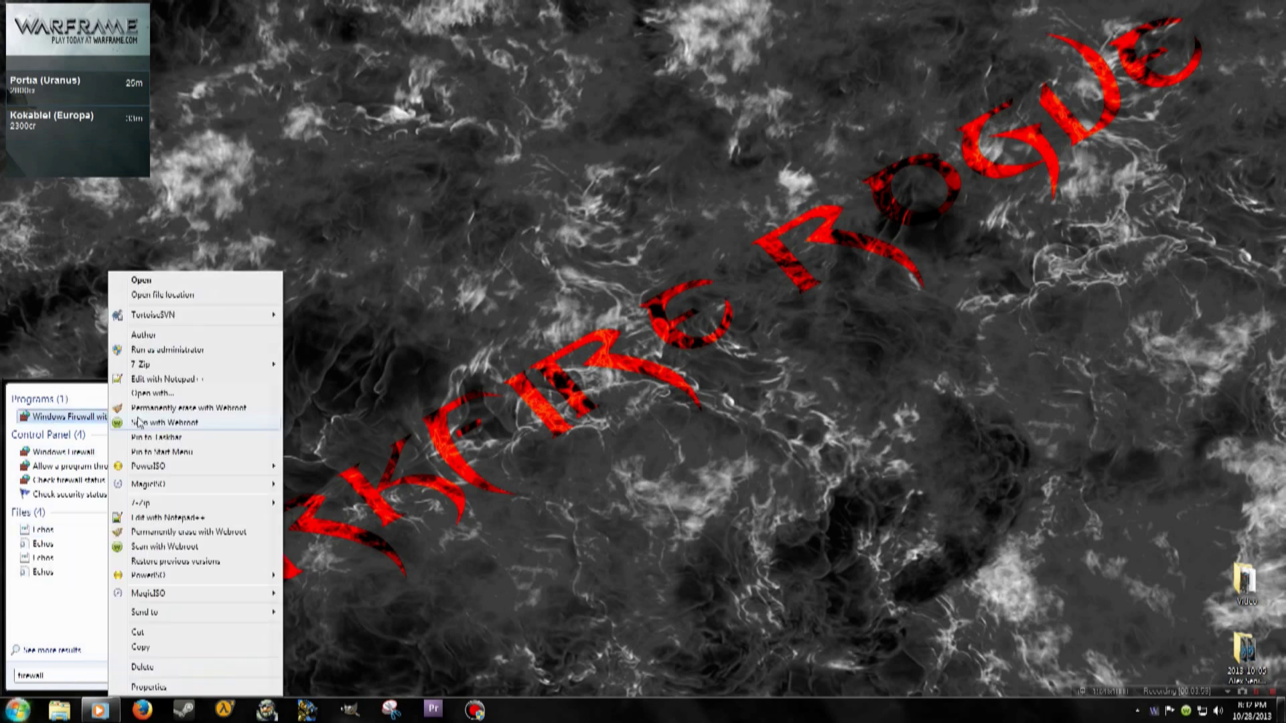
left_click(170, 358)
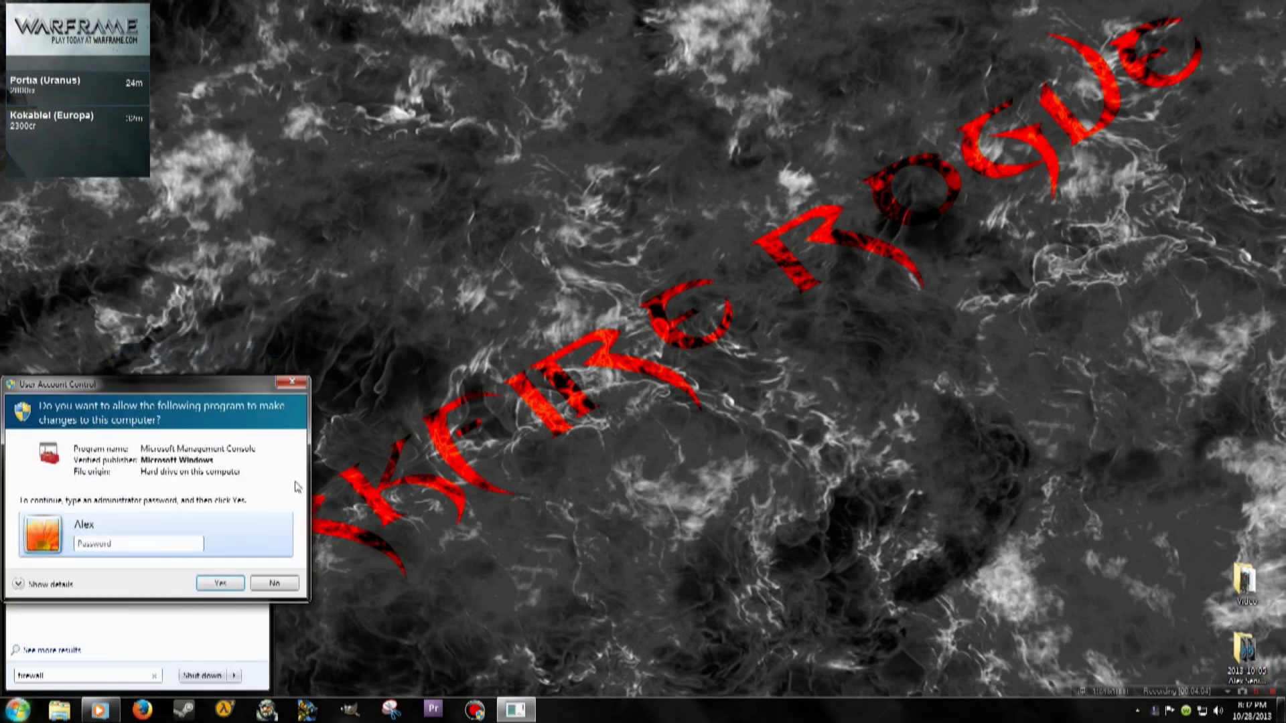
type("*****")
key("Return")
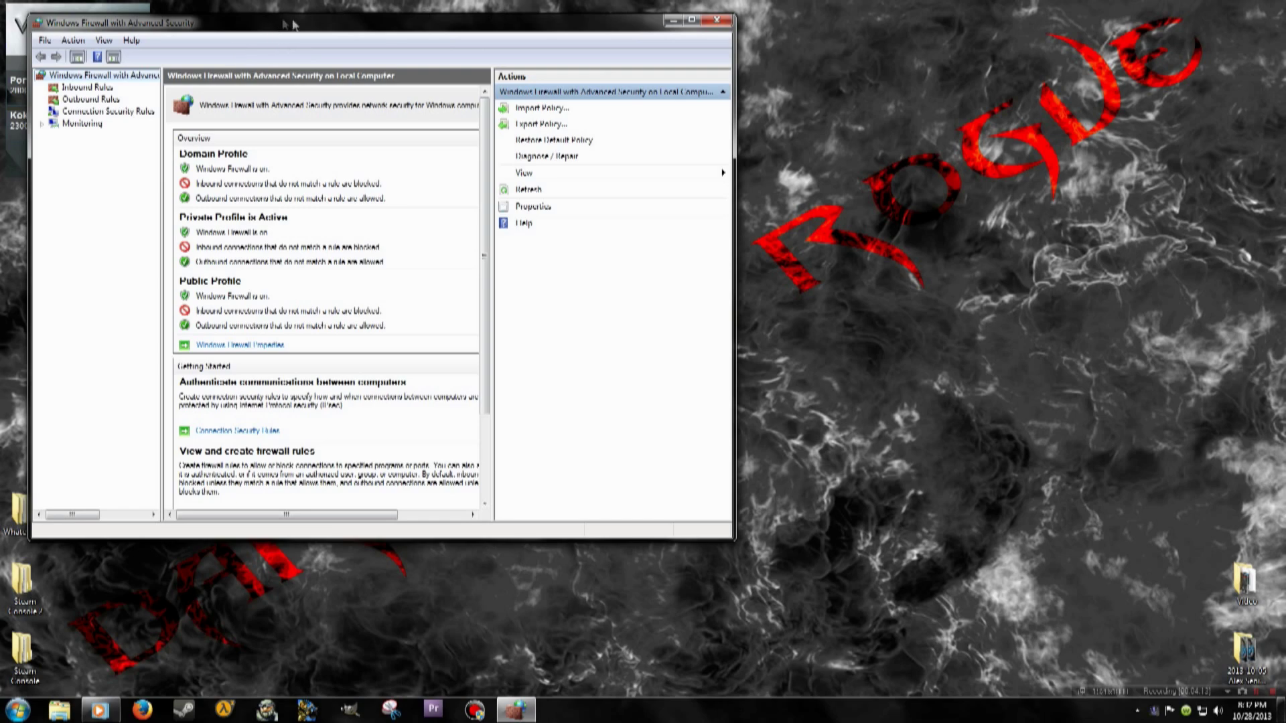
Step: Center the firewall window on screen and display the Inbound Rules list
left_click_drag(281, 22, 536, 91)
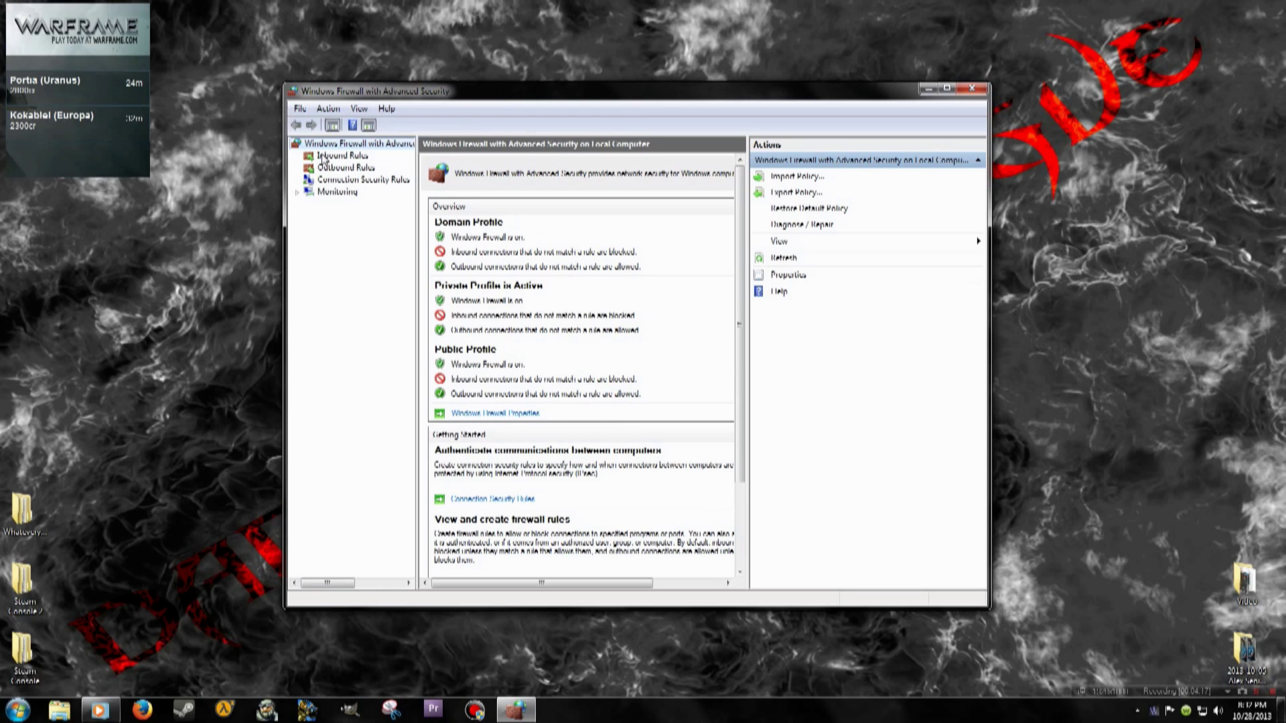
left_click(325, 156)
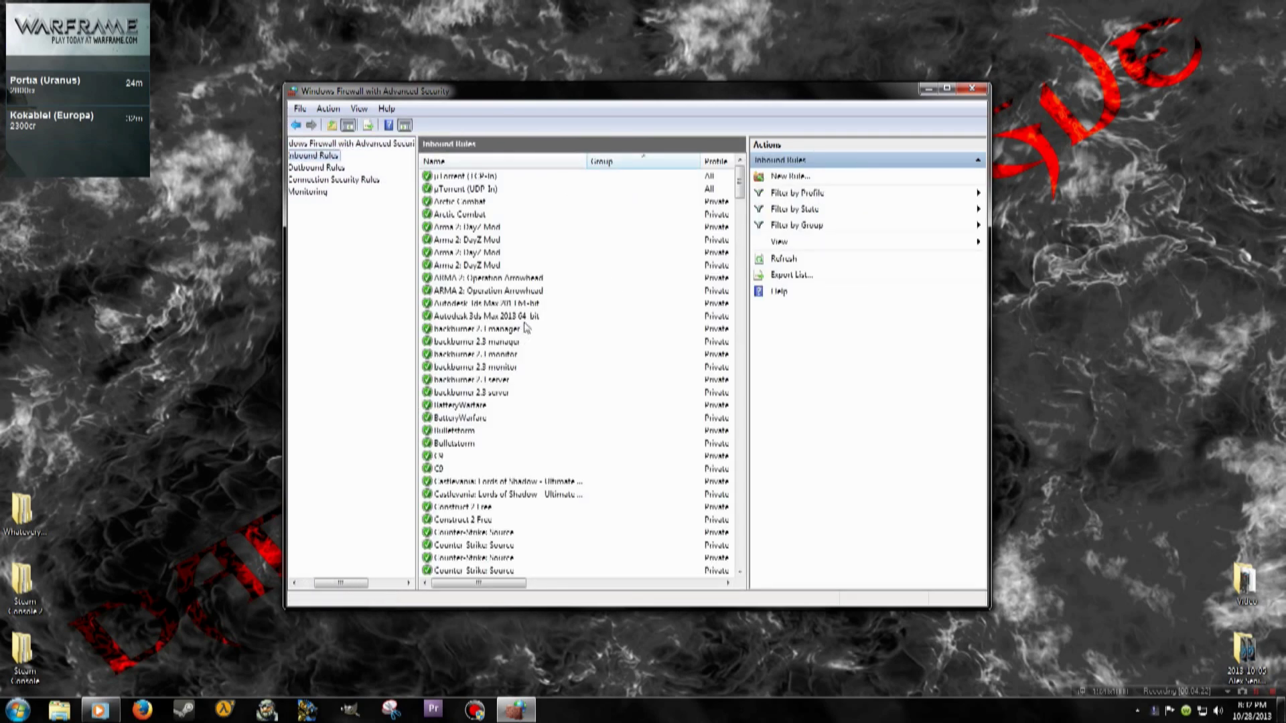
mouse_move(740, 185)
left_mouse_down()
mouse_move(741, 516)
mouse_move(741, 173)
left_mouse_up()
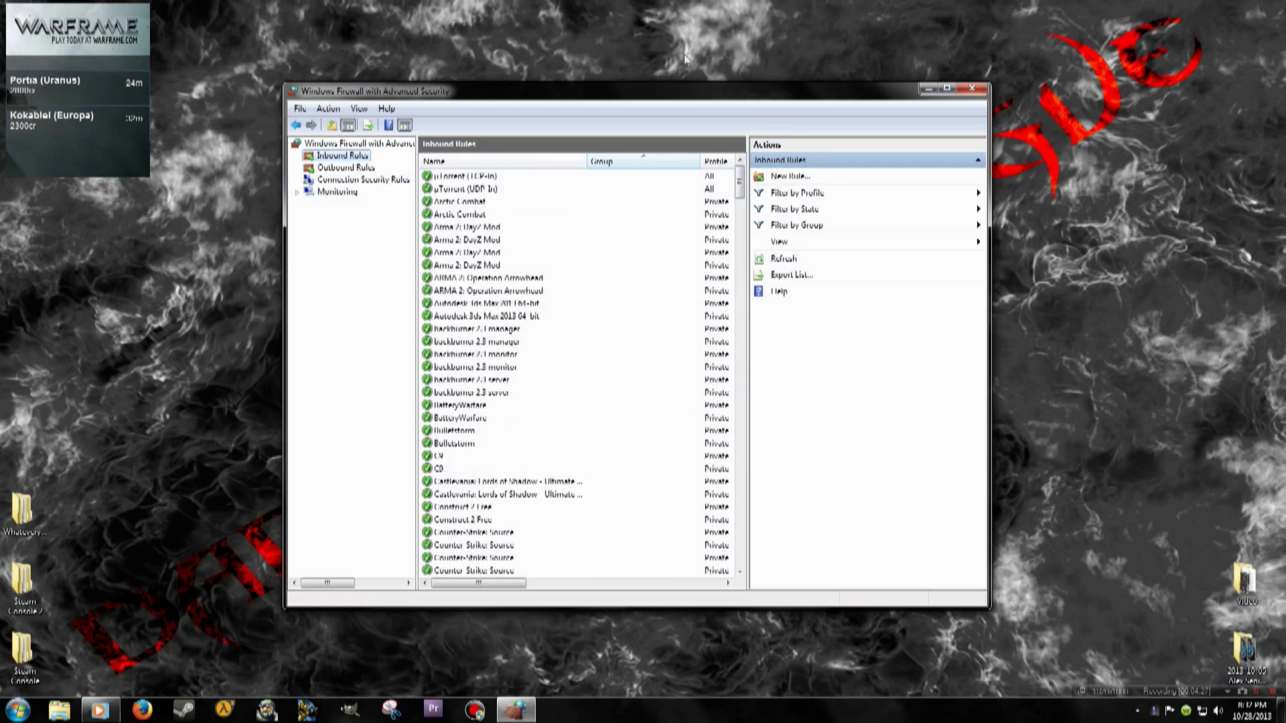
Step: Start a new Program-type inbound rule and browse for its executable
left_click(792, 177)
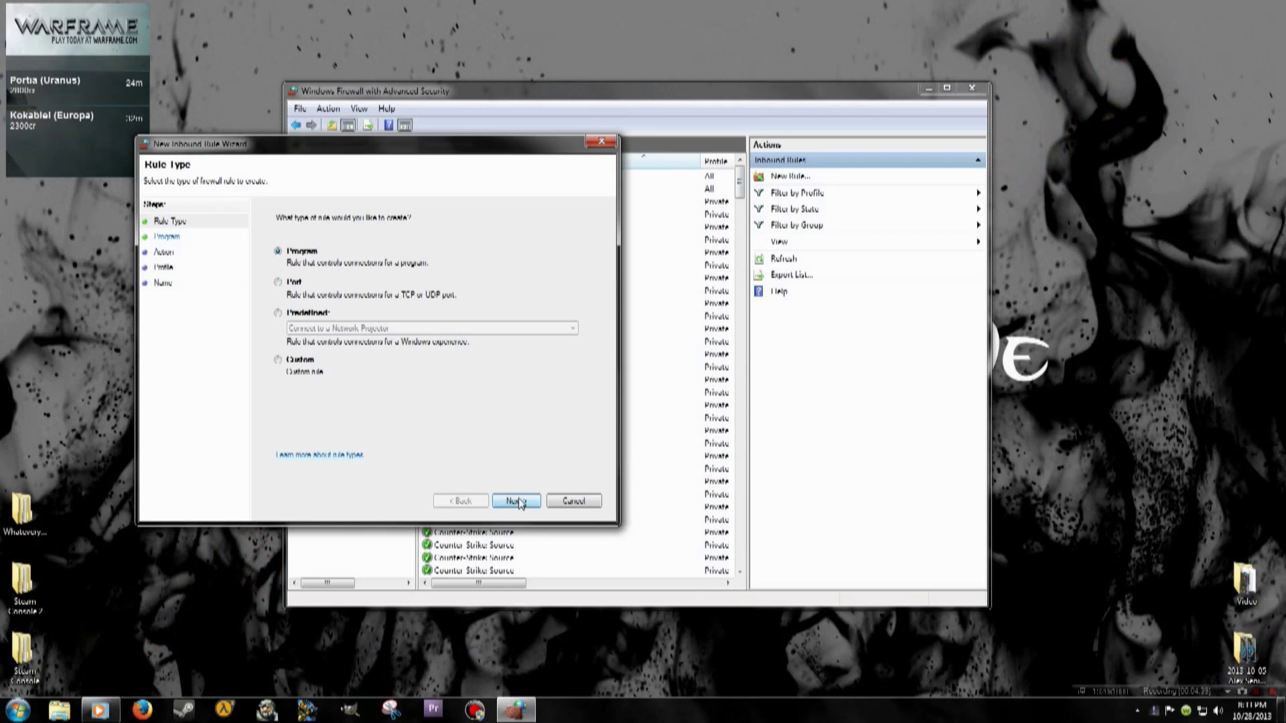
left_click(517, 502)
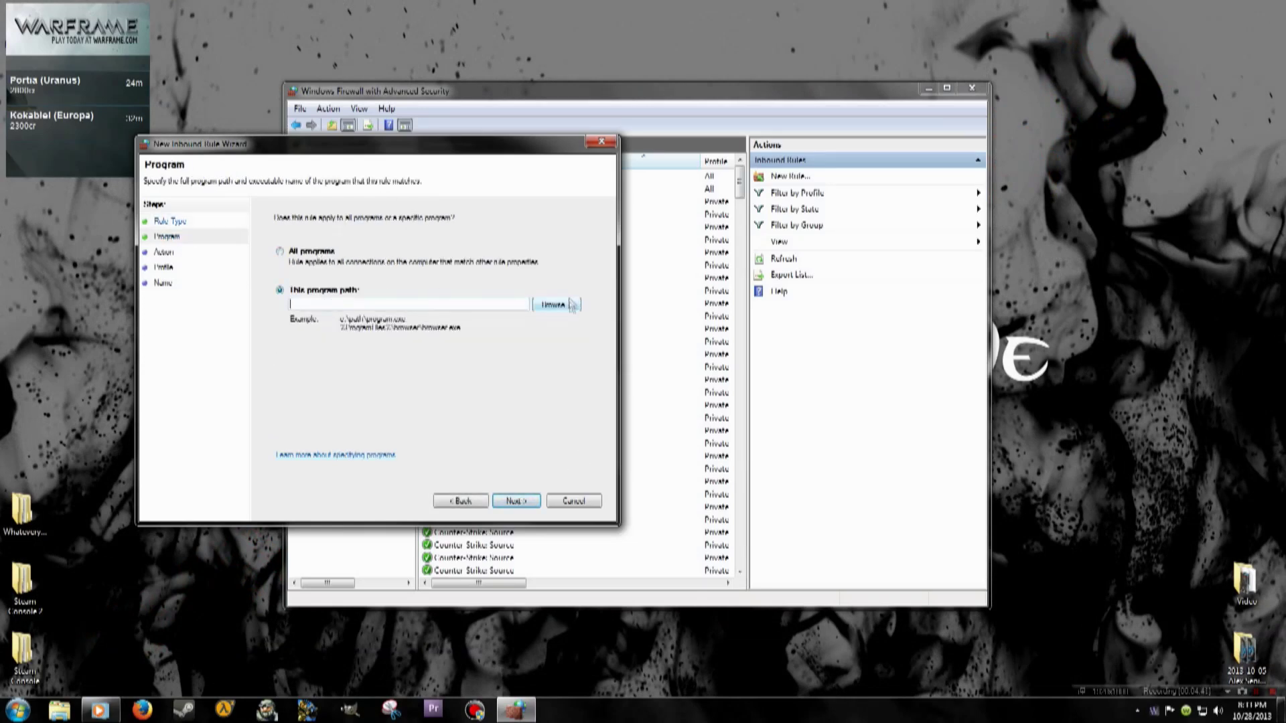
left_click(579, 313)
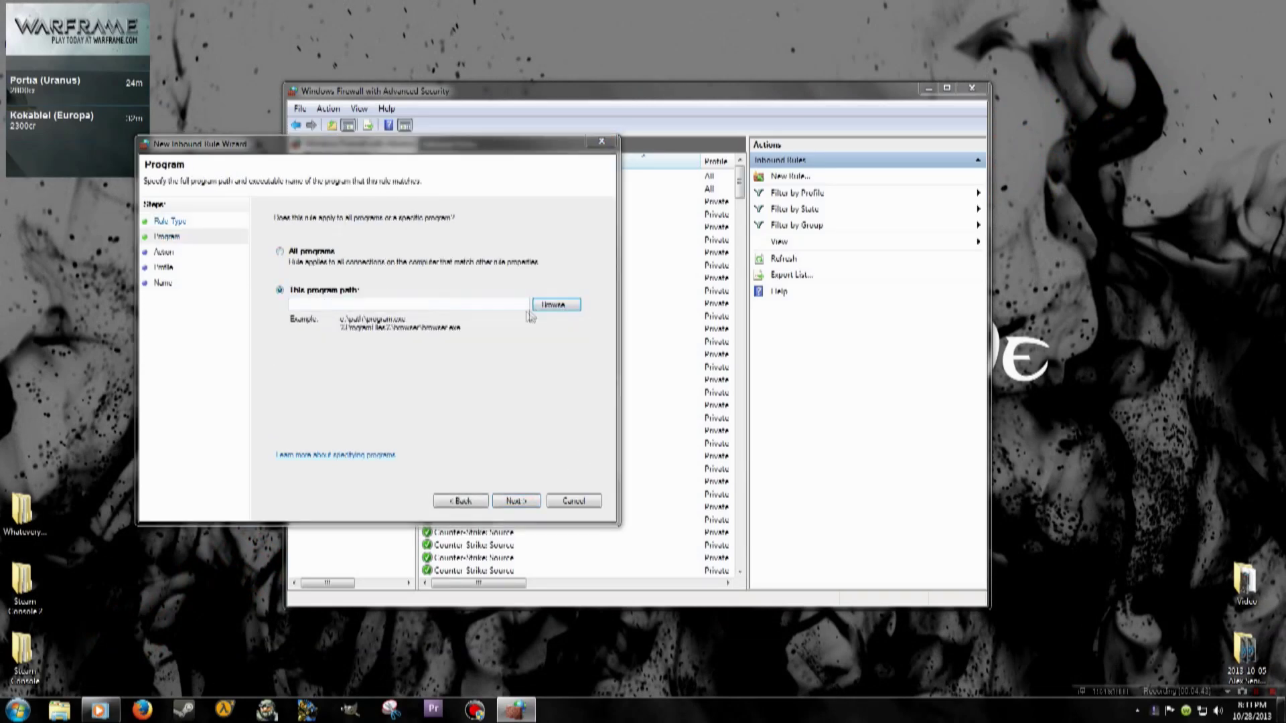
Step: Set the rule's program to E:\Steam\steamapps\common\Counter Strike Source\hl2.exe
left_click(214, 415)
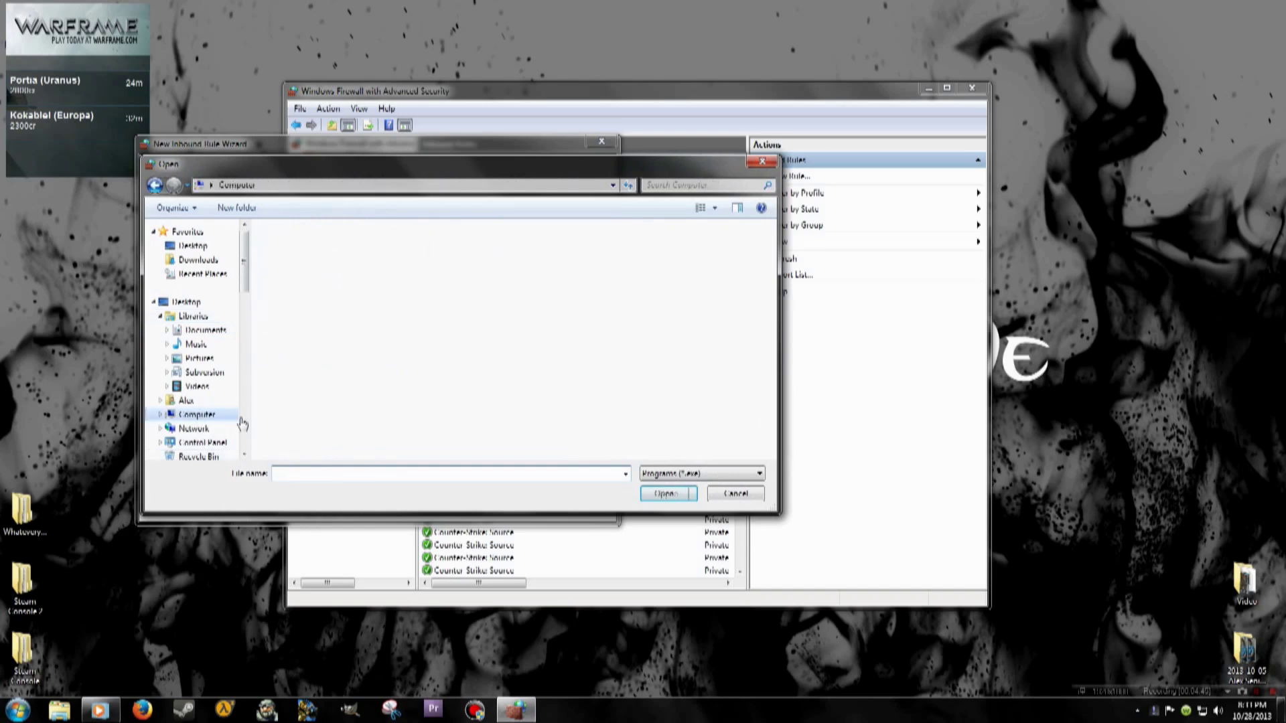
double_click(493, 267)
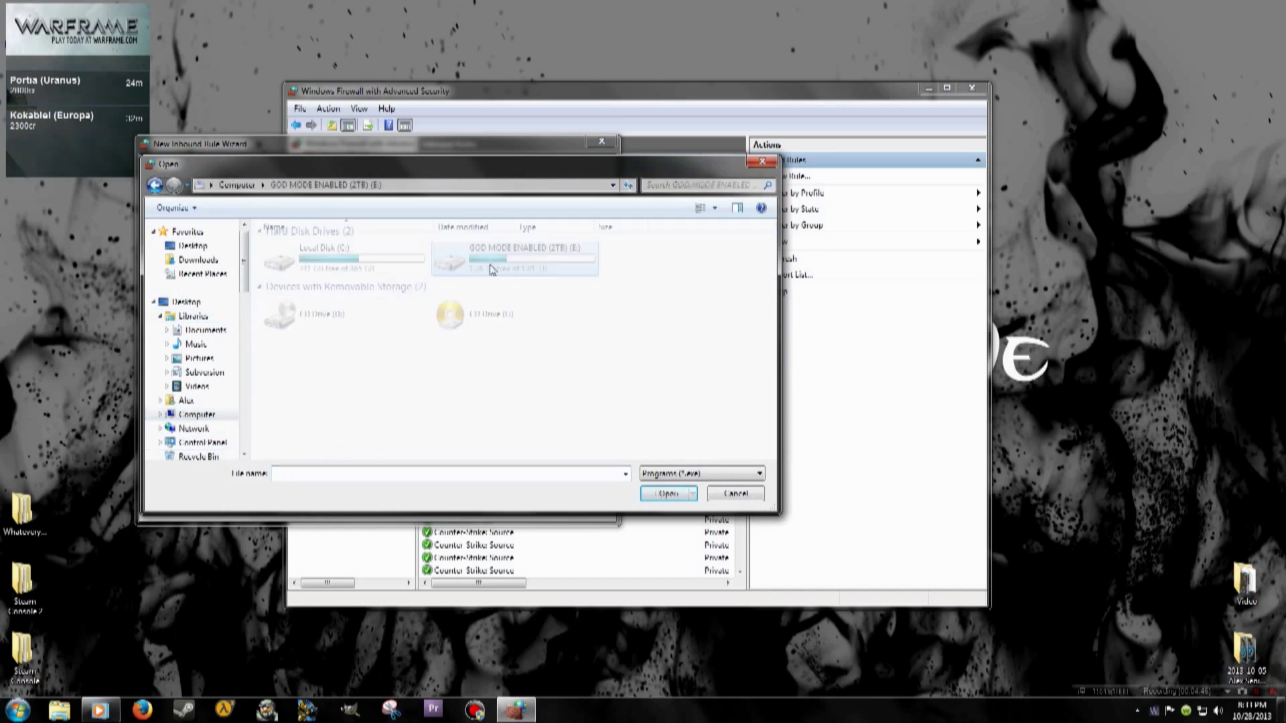
double_click(290, 415)
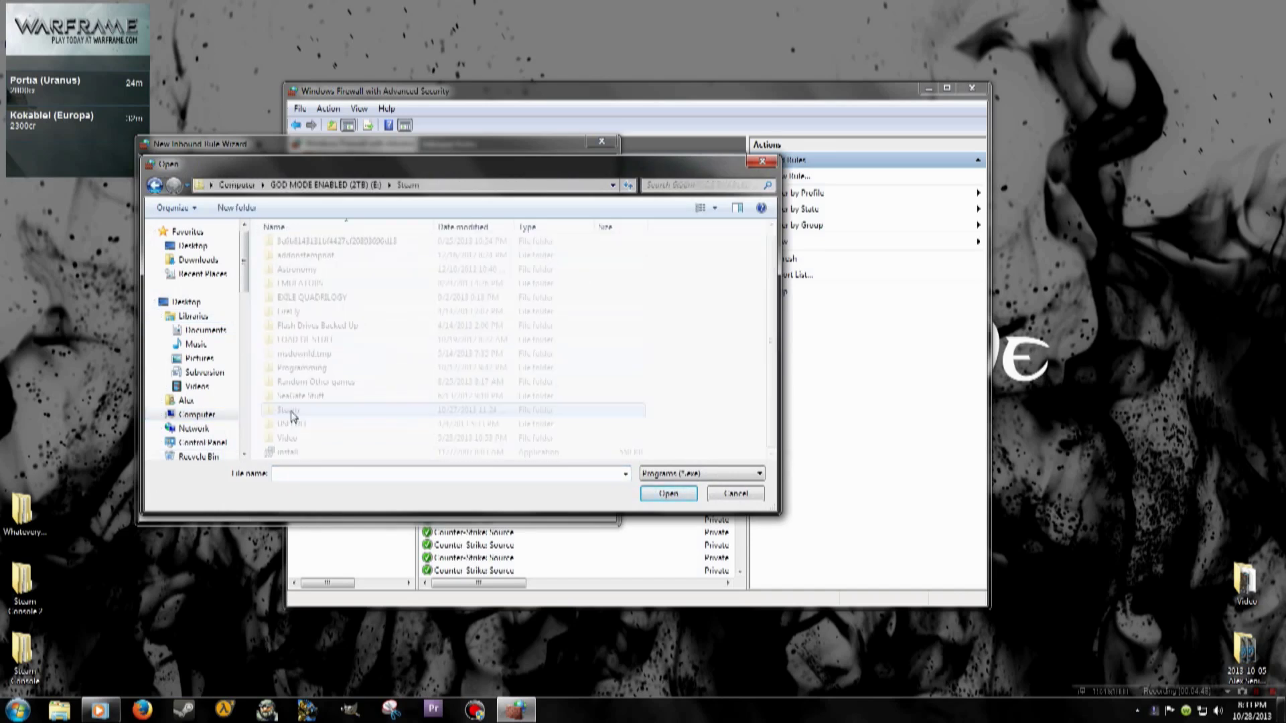
scroll(308, 436, "down", 2)
double_click(316, 416)
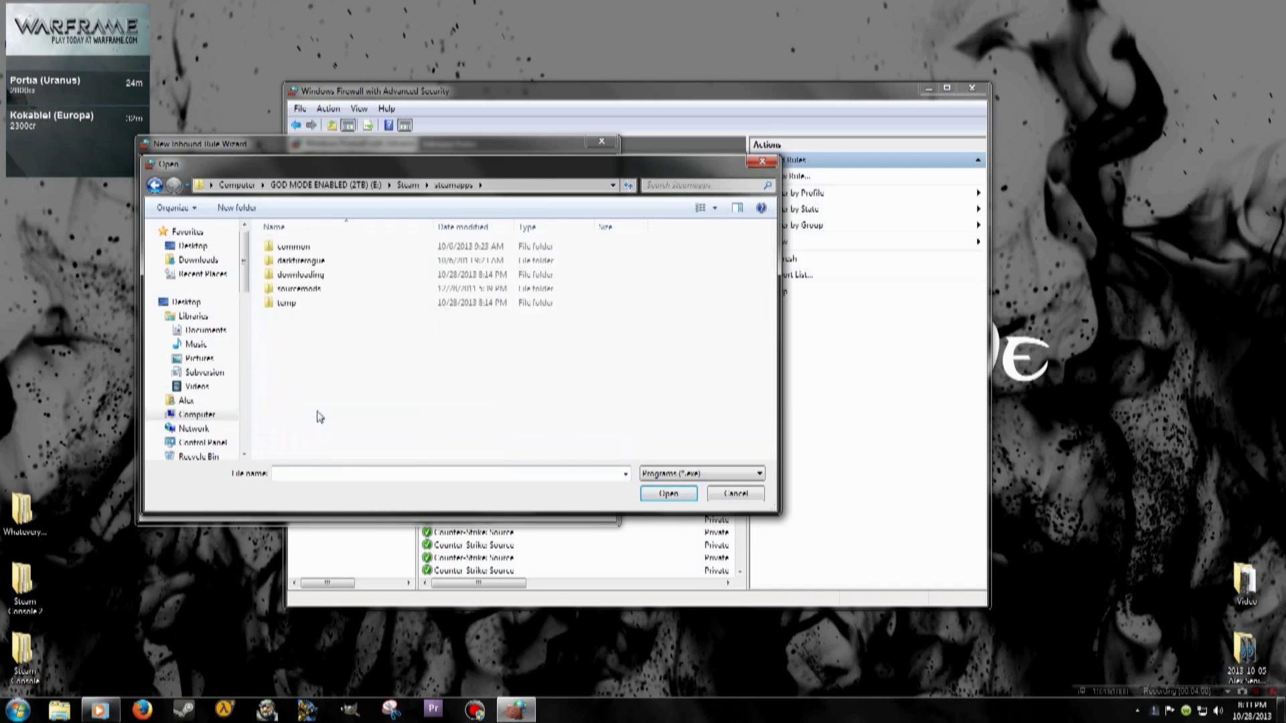
double_click(295, 247)
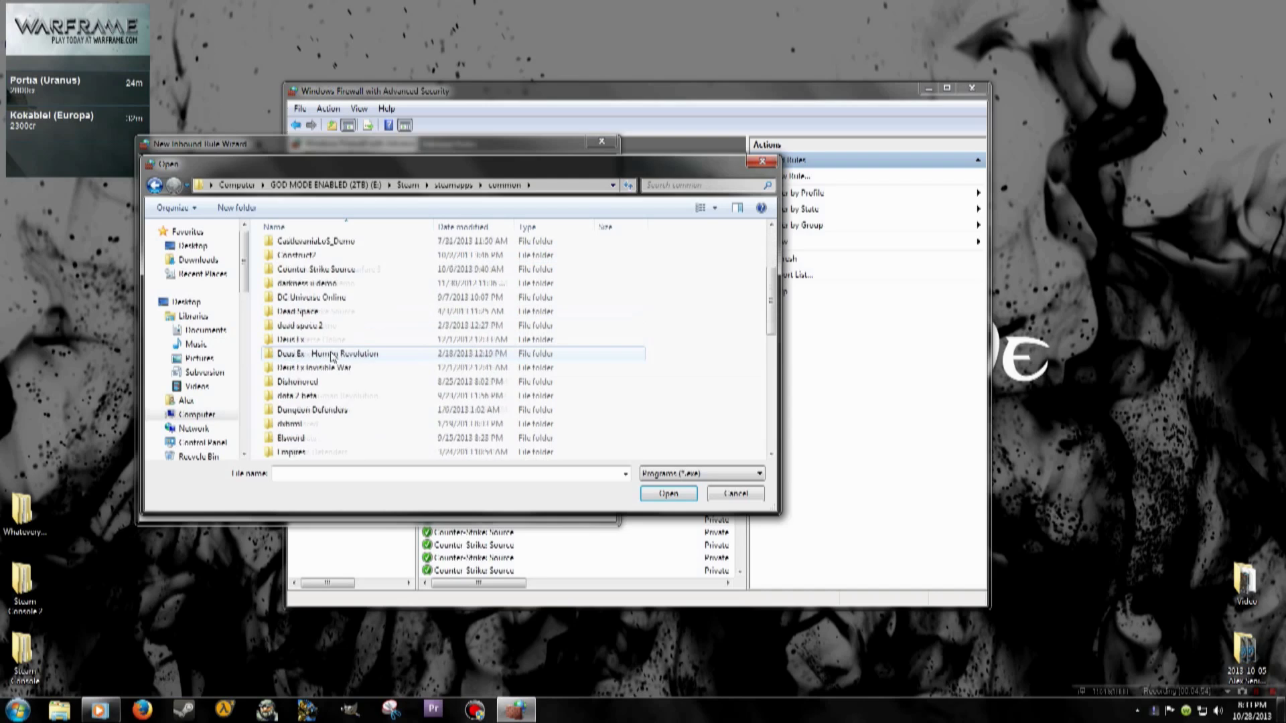
scroll(315, 282, "down", 2)
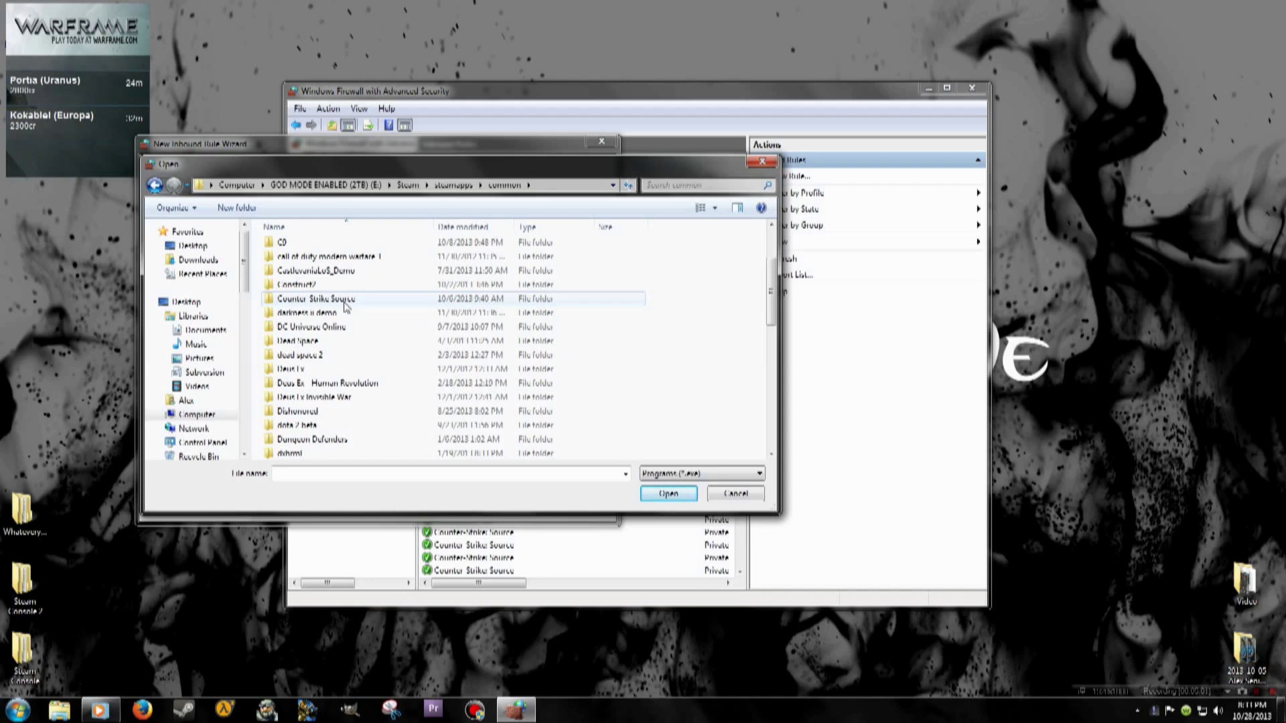
mouse_move(346, 307)
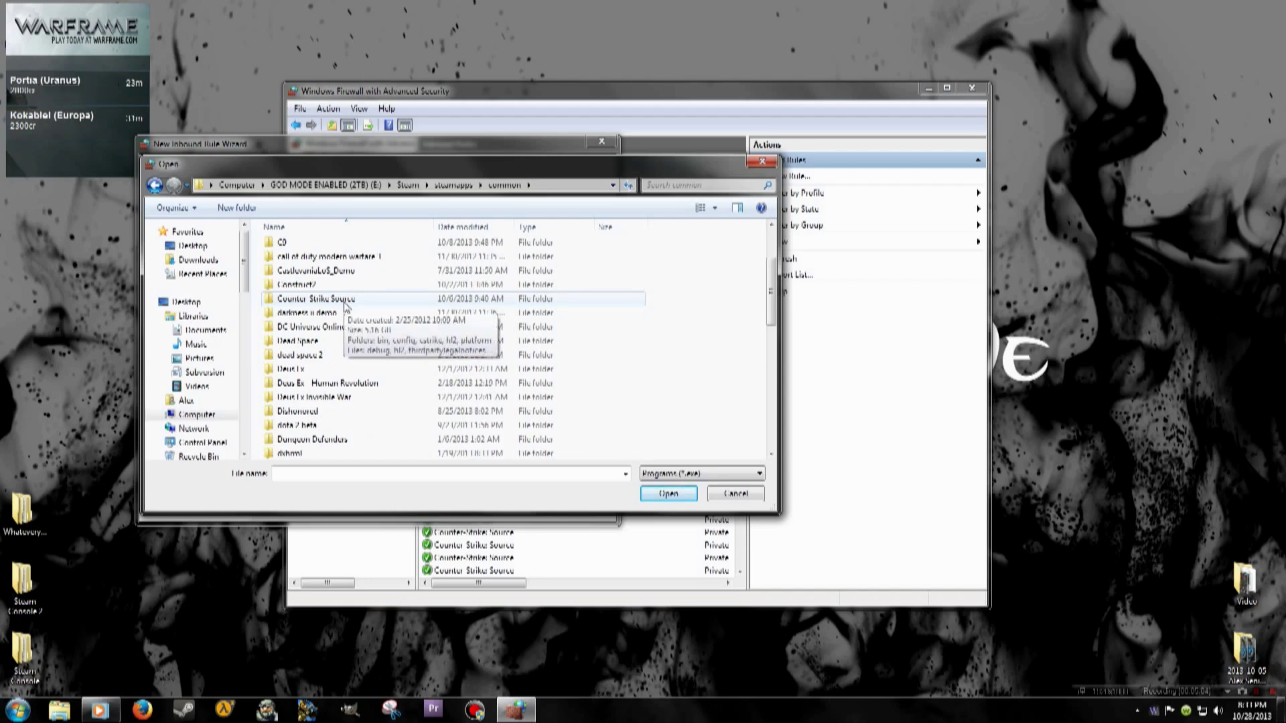
double_click(338, 300)
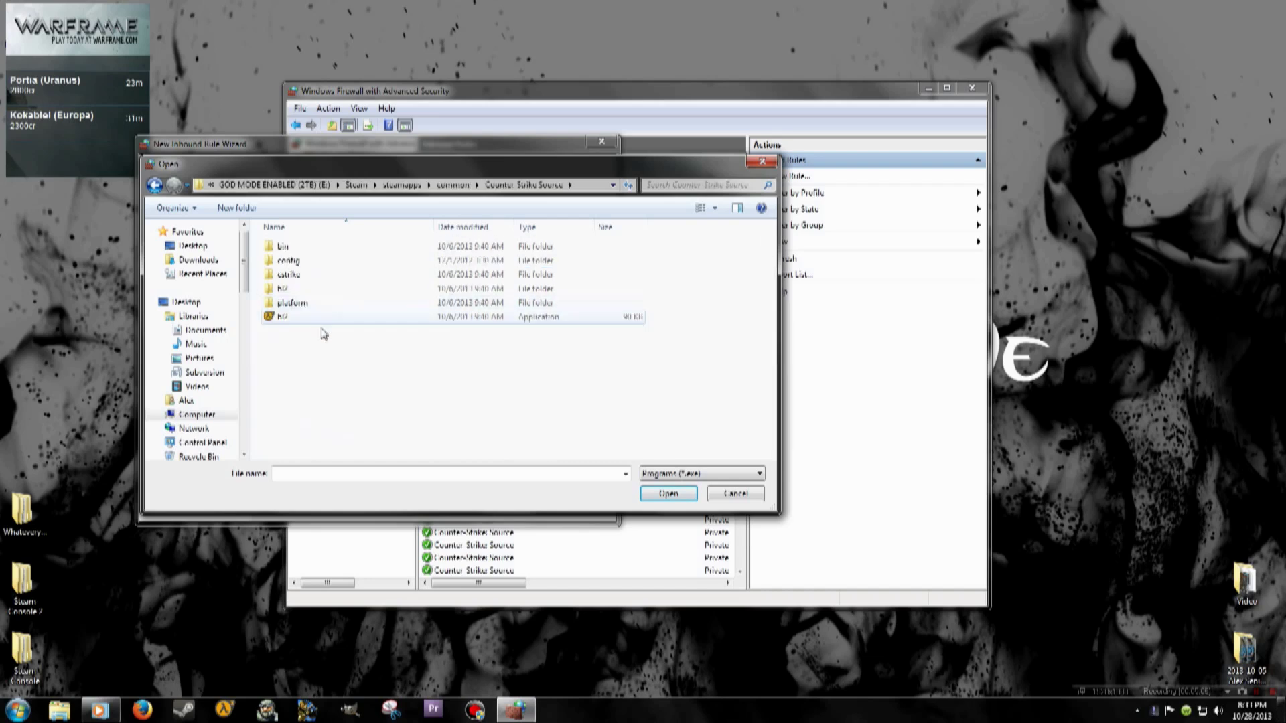
left_click(282, 317)
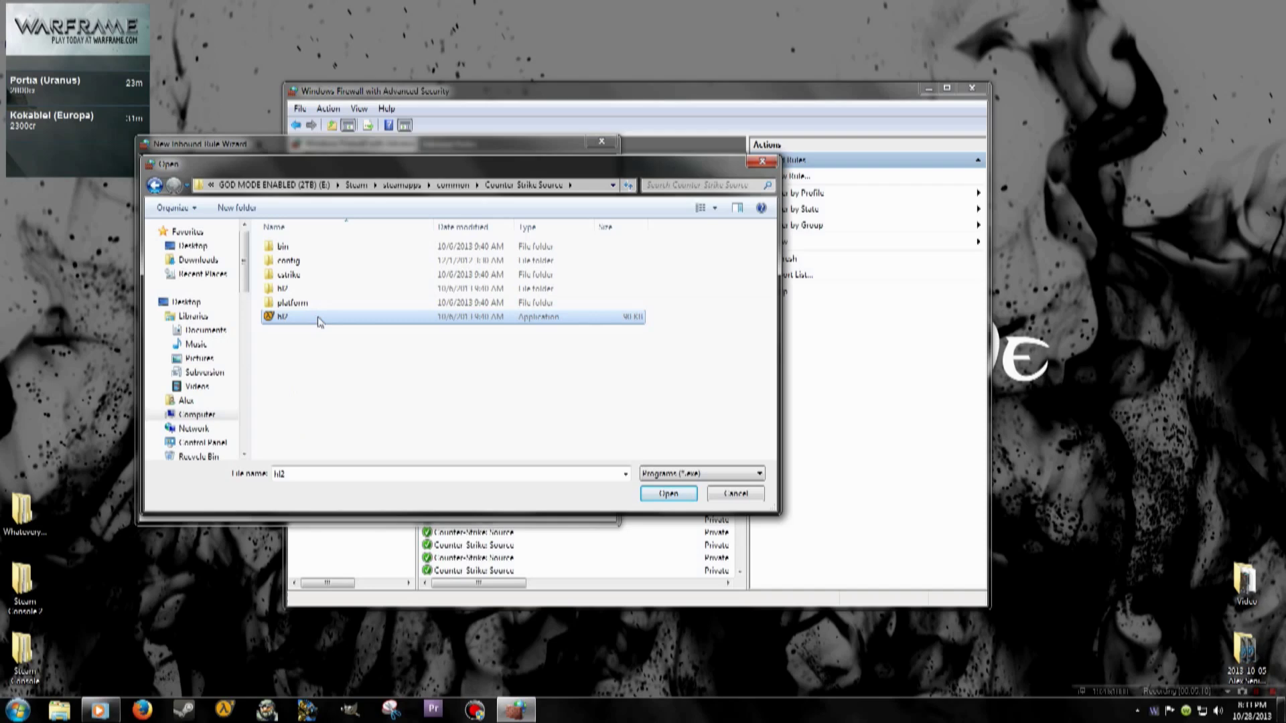
left_click(649, 497)
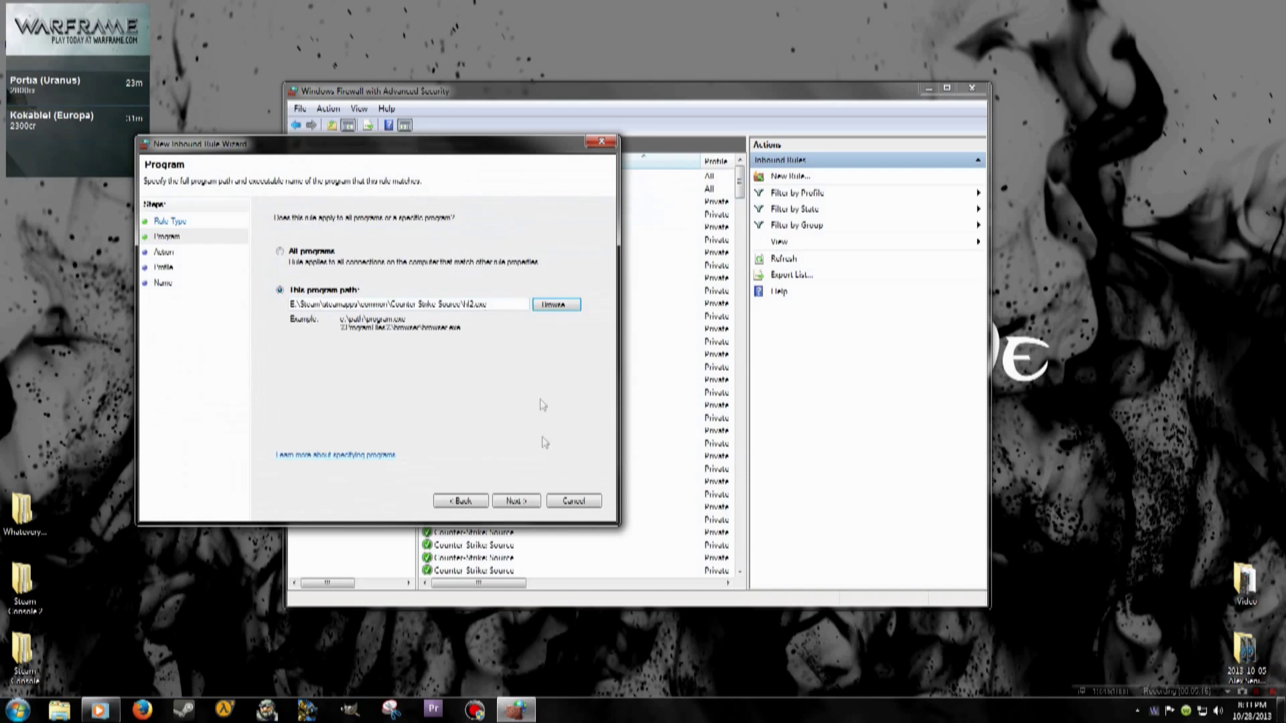
Step: Allow the connection on the default profiles and finish the rule under the name CSS
left_click(516, 502)
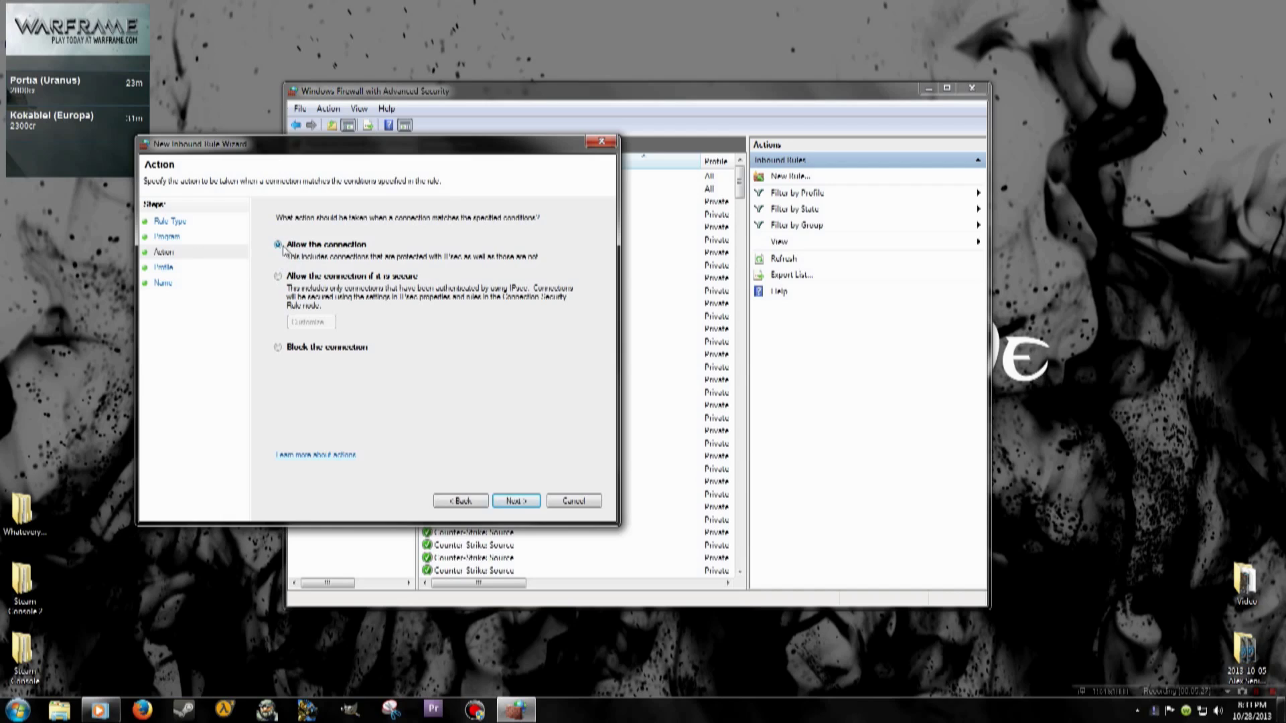
left_click(531, 501)
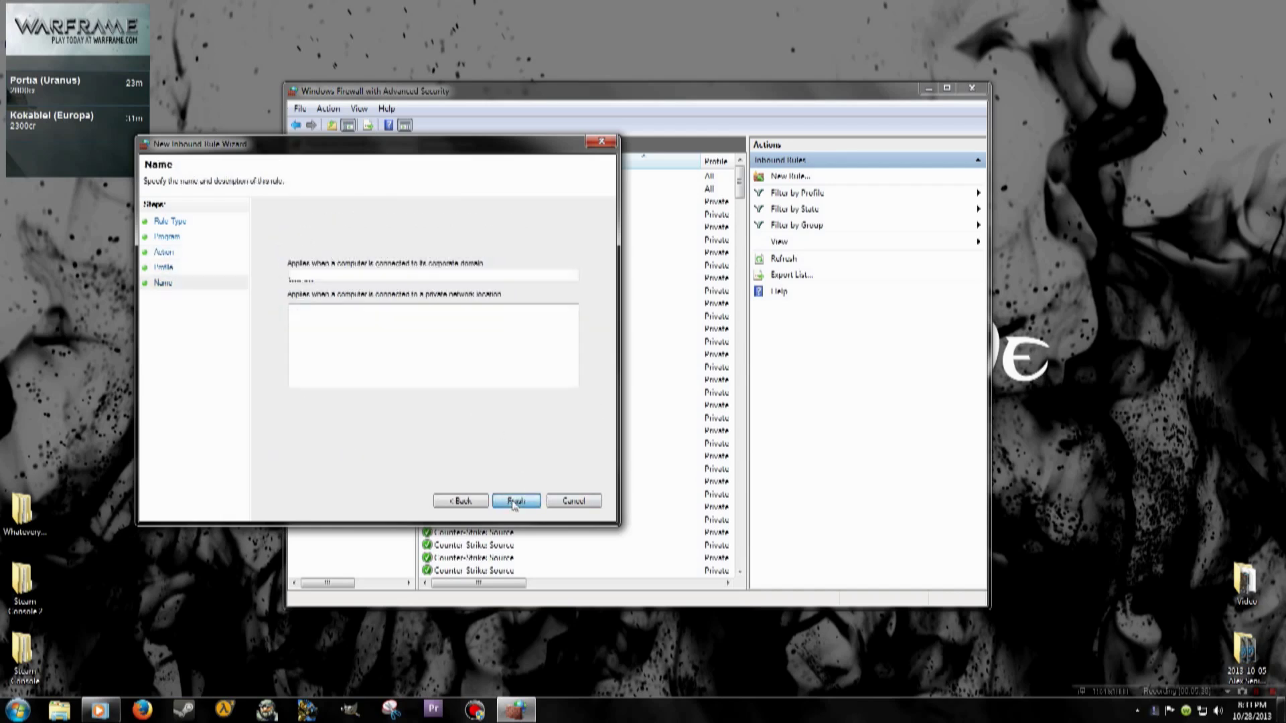
left_click(508, 500)
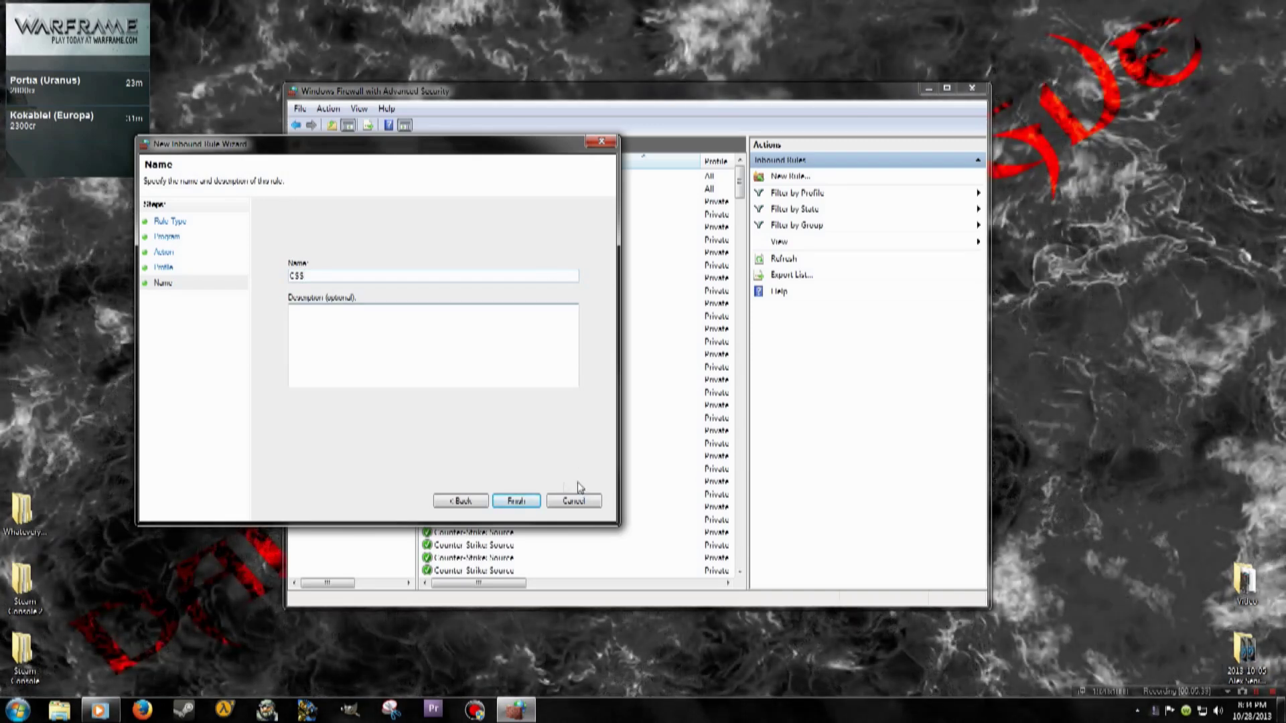
left_click(524, 507)
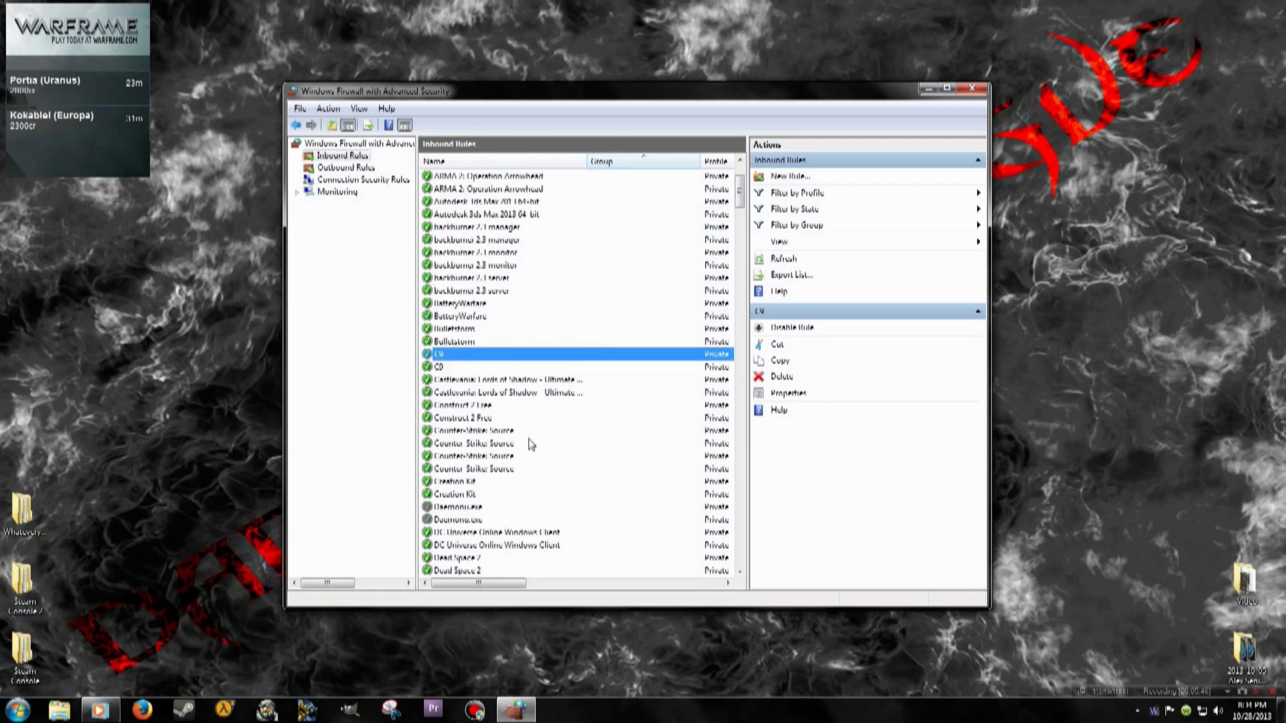
left_click(459, 431)
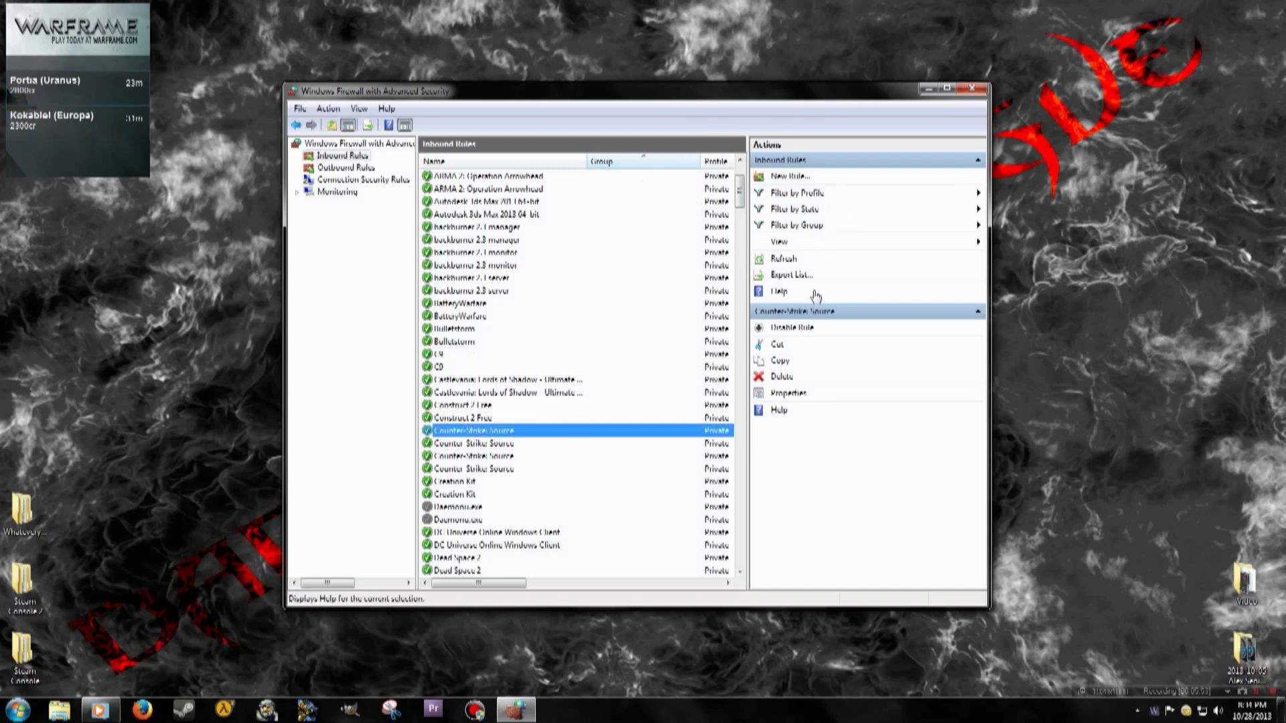
left_click(828, 259)
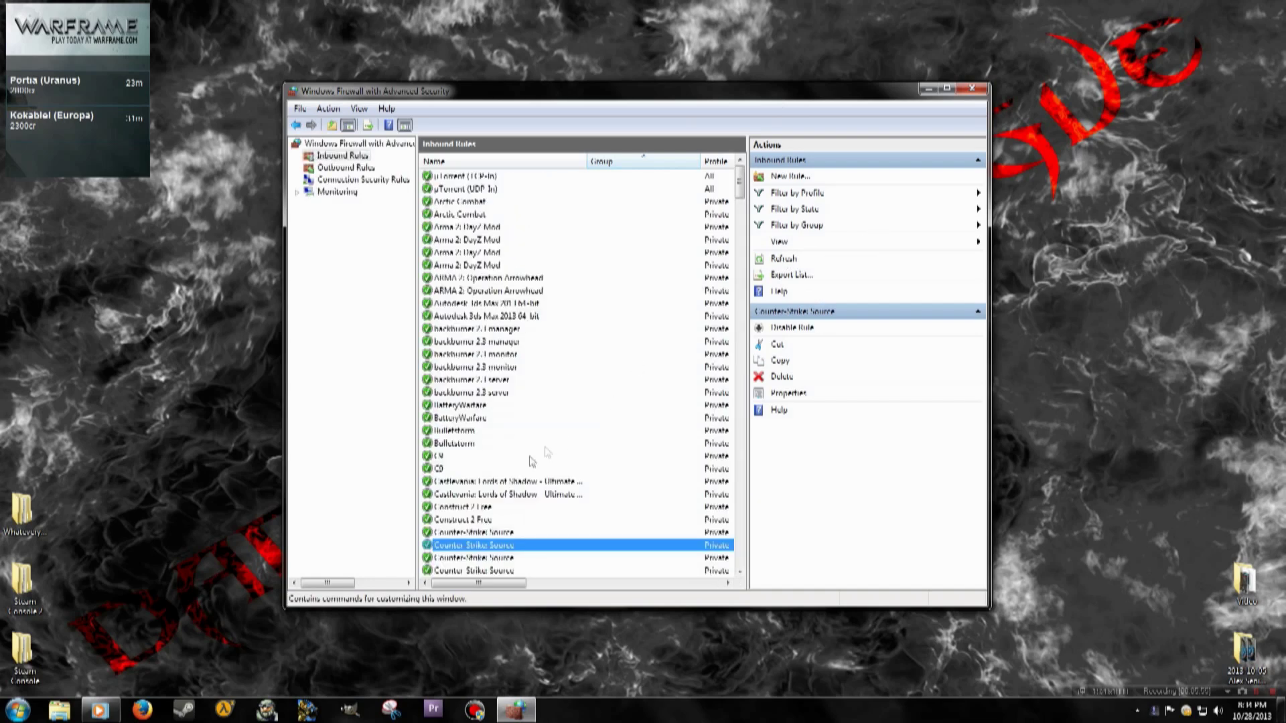
left_click(713, 534)
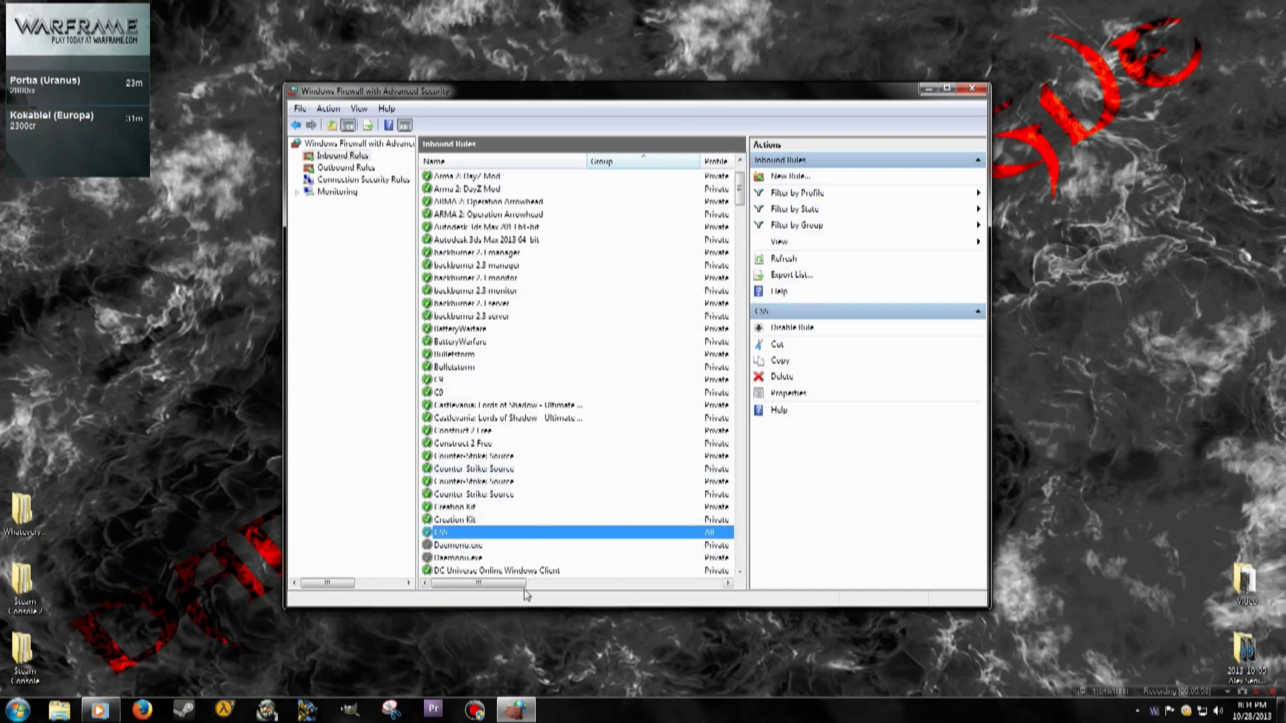
left_click_drag(505, 589, 410, 586)
scroll(581, 436, "down", 15)
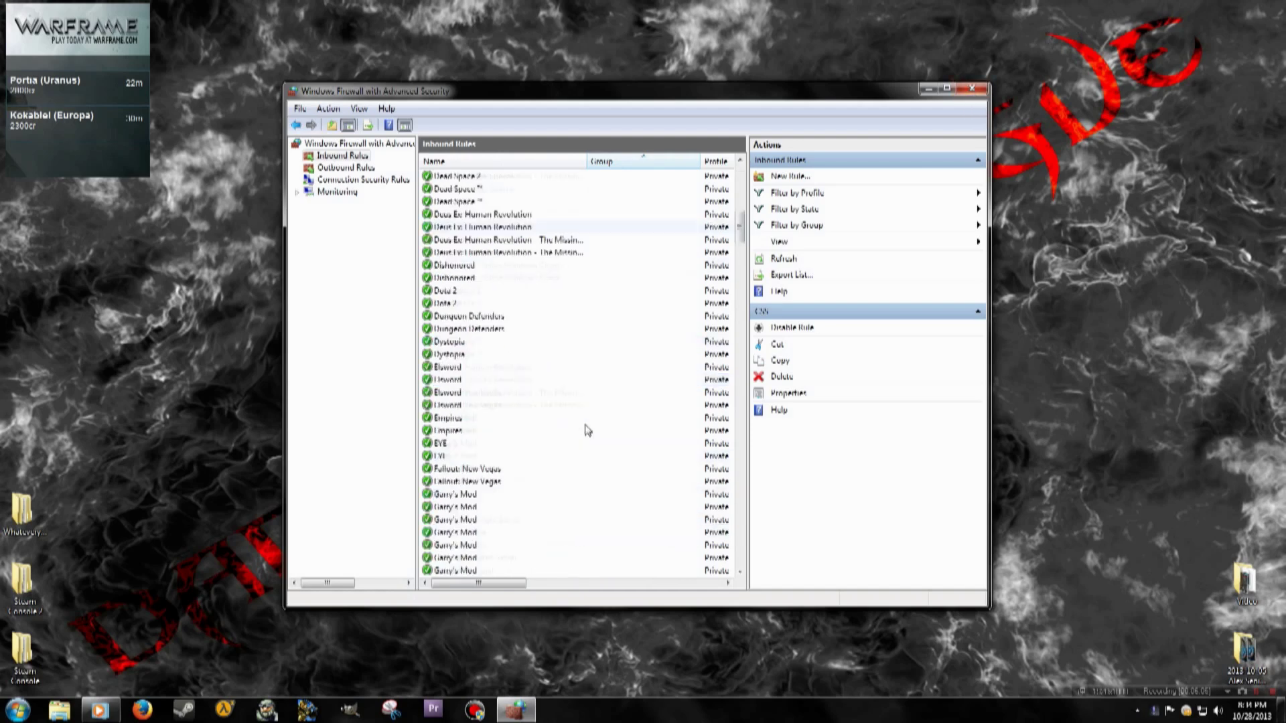
left_click(586, 444)
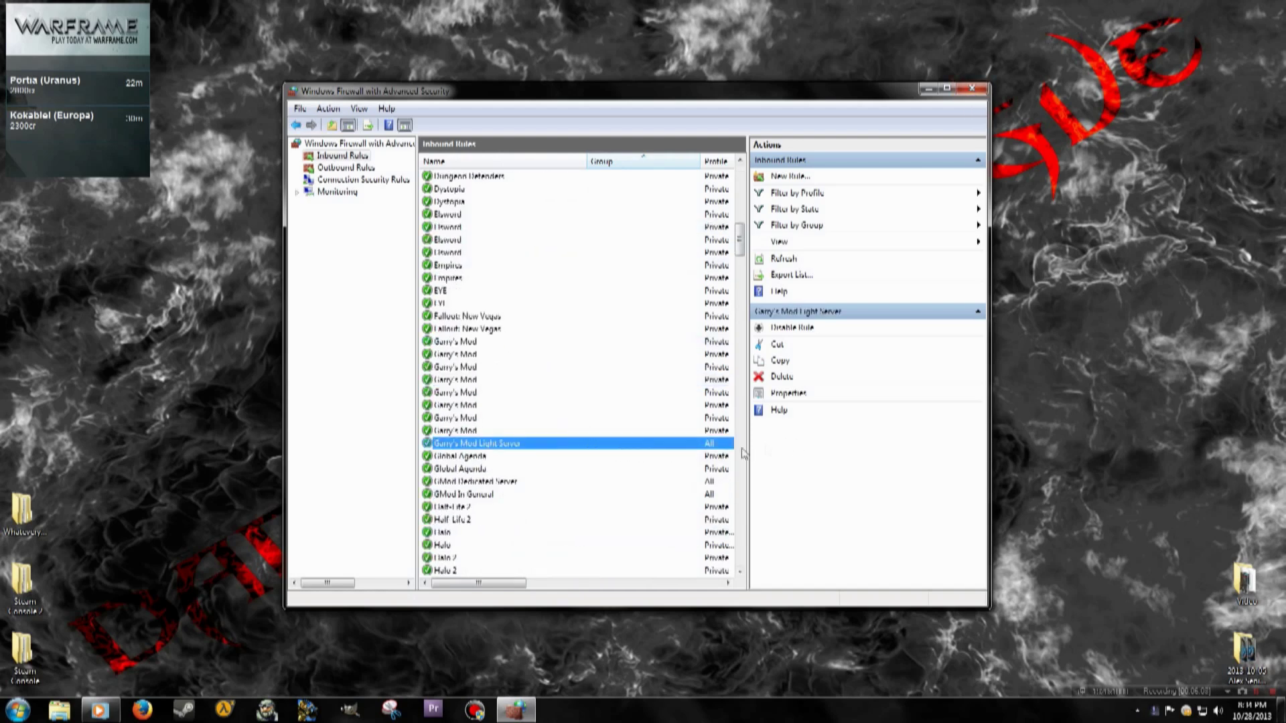
left_click(536, 482)
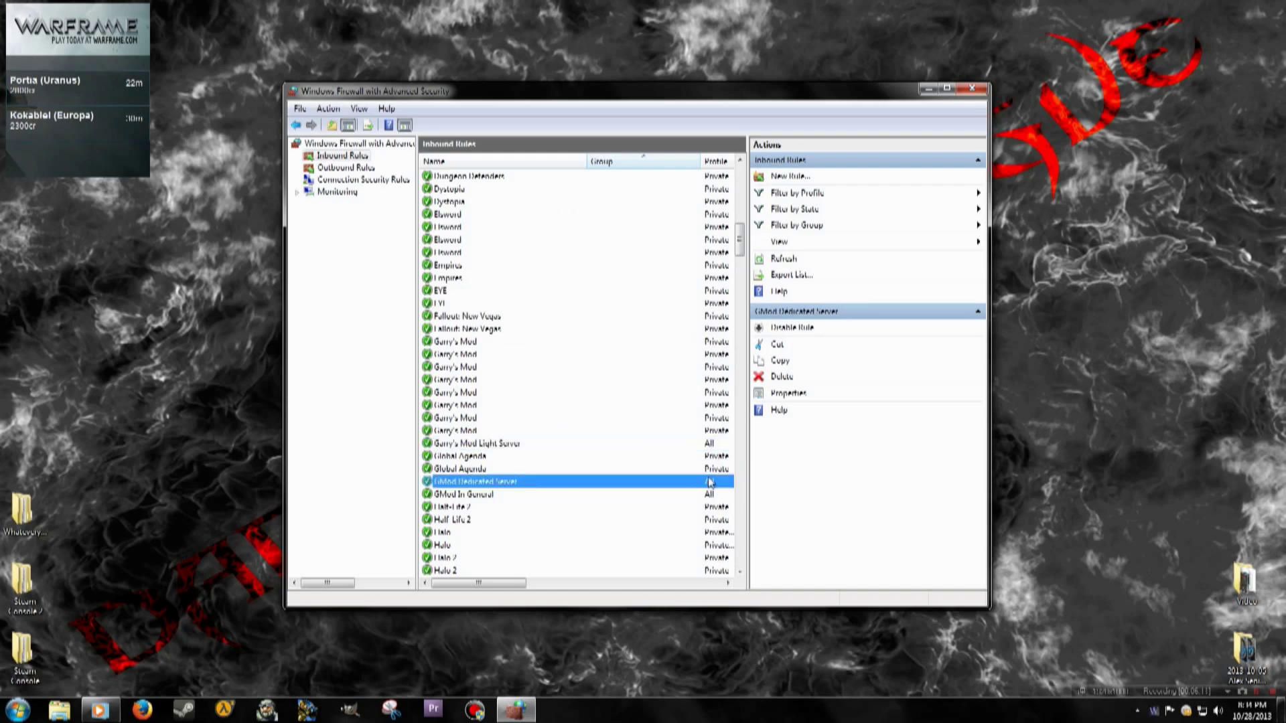